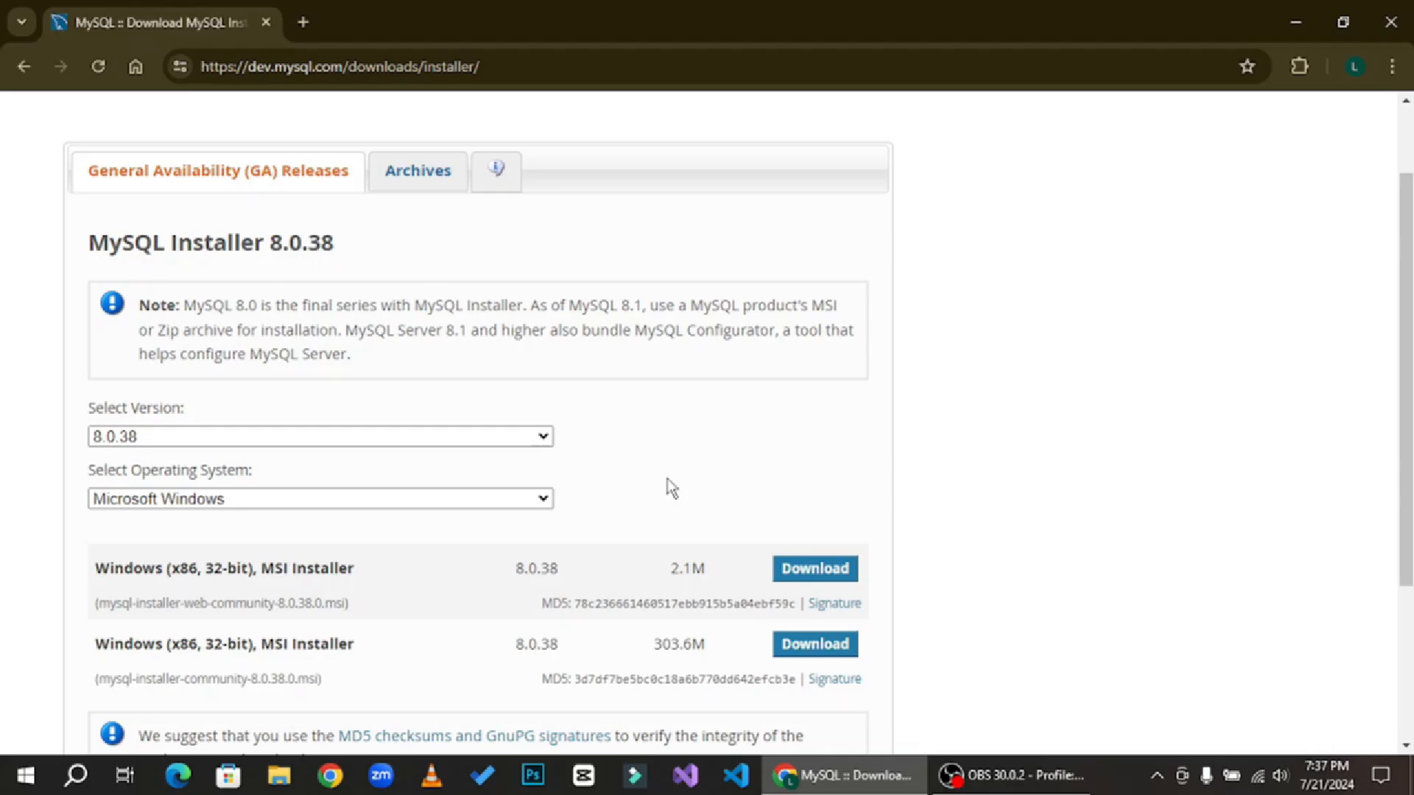
- Keep version 8.0.38 for Microsoft Windows and download the full 303.6M MSI installer, skipping the login
scroll(670, 486, down, 3)
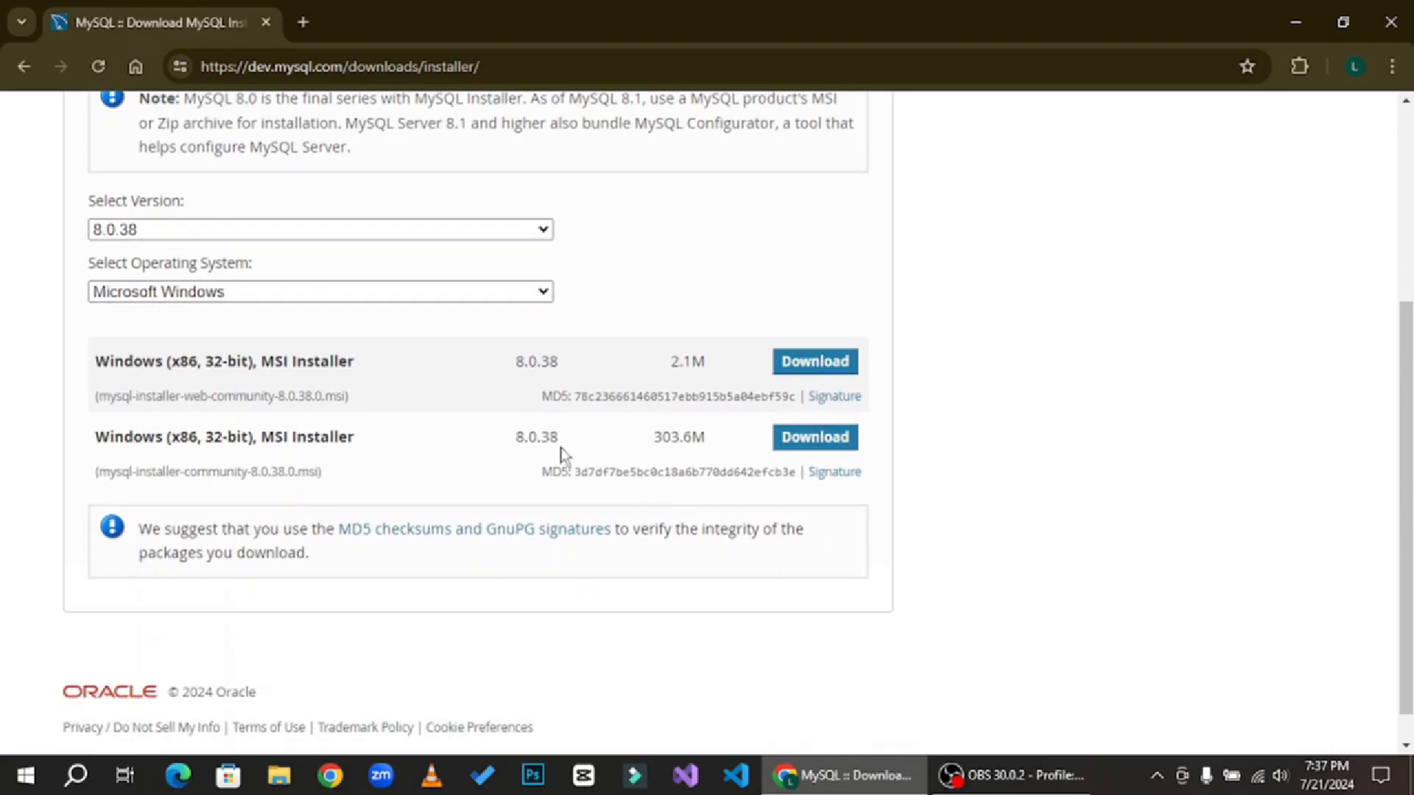
scroll(802, 515, up, 4)
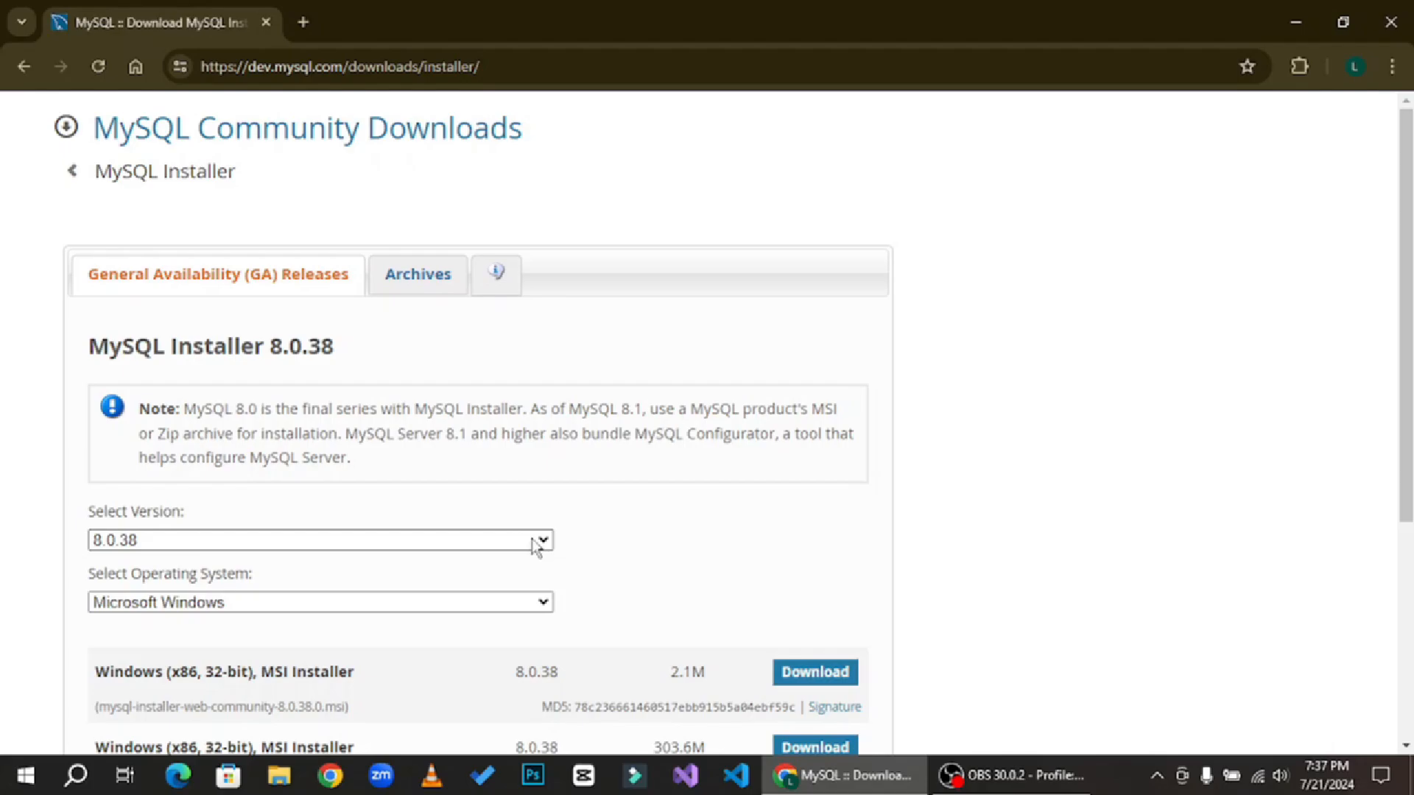
click(543, 545)
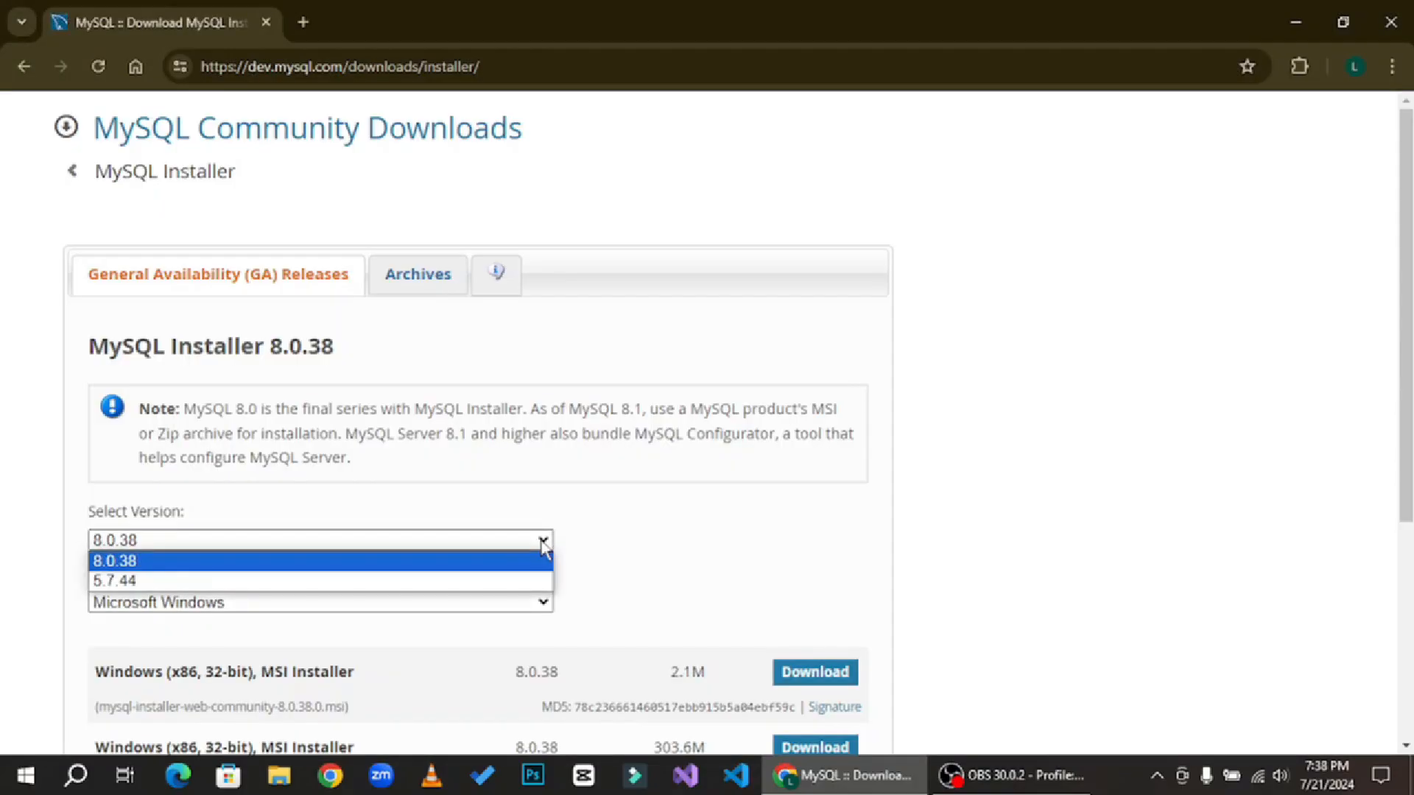
click(542, 547)
scroll(982, 436, down, 4)
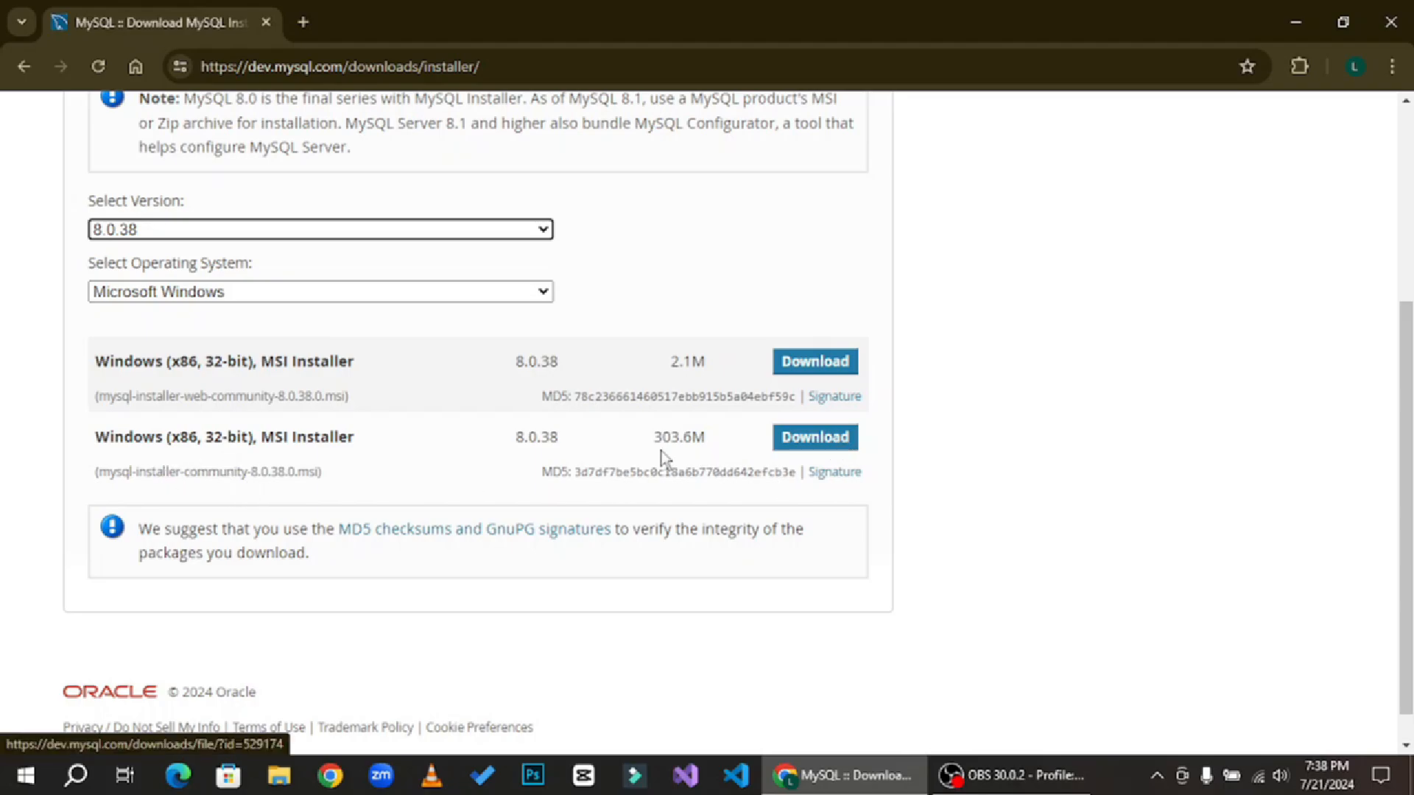
click(828, 443)
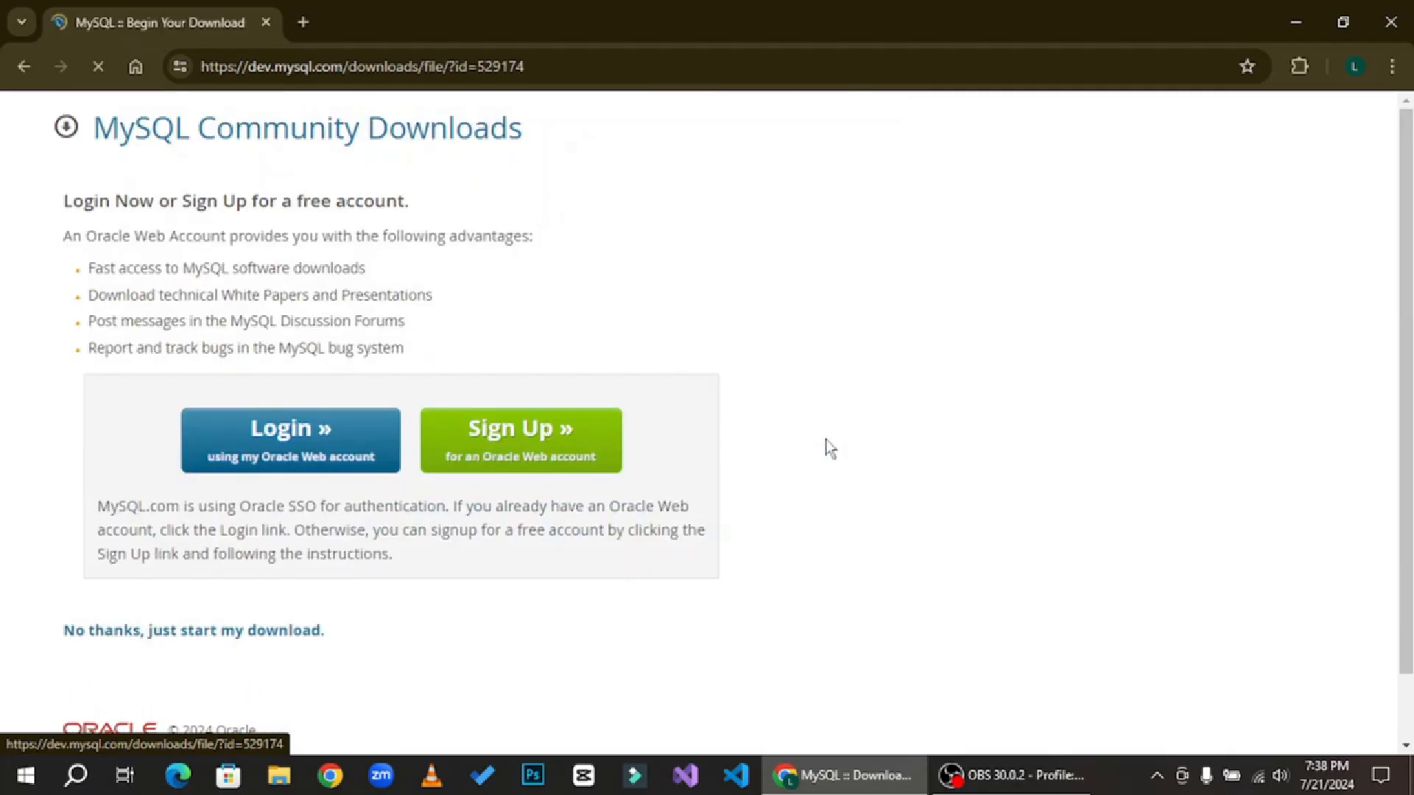
scroll(168, 510, down, 1)
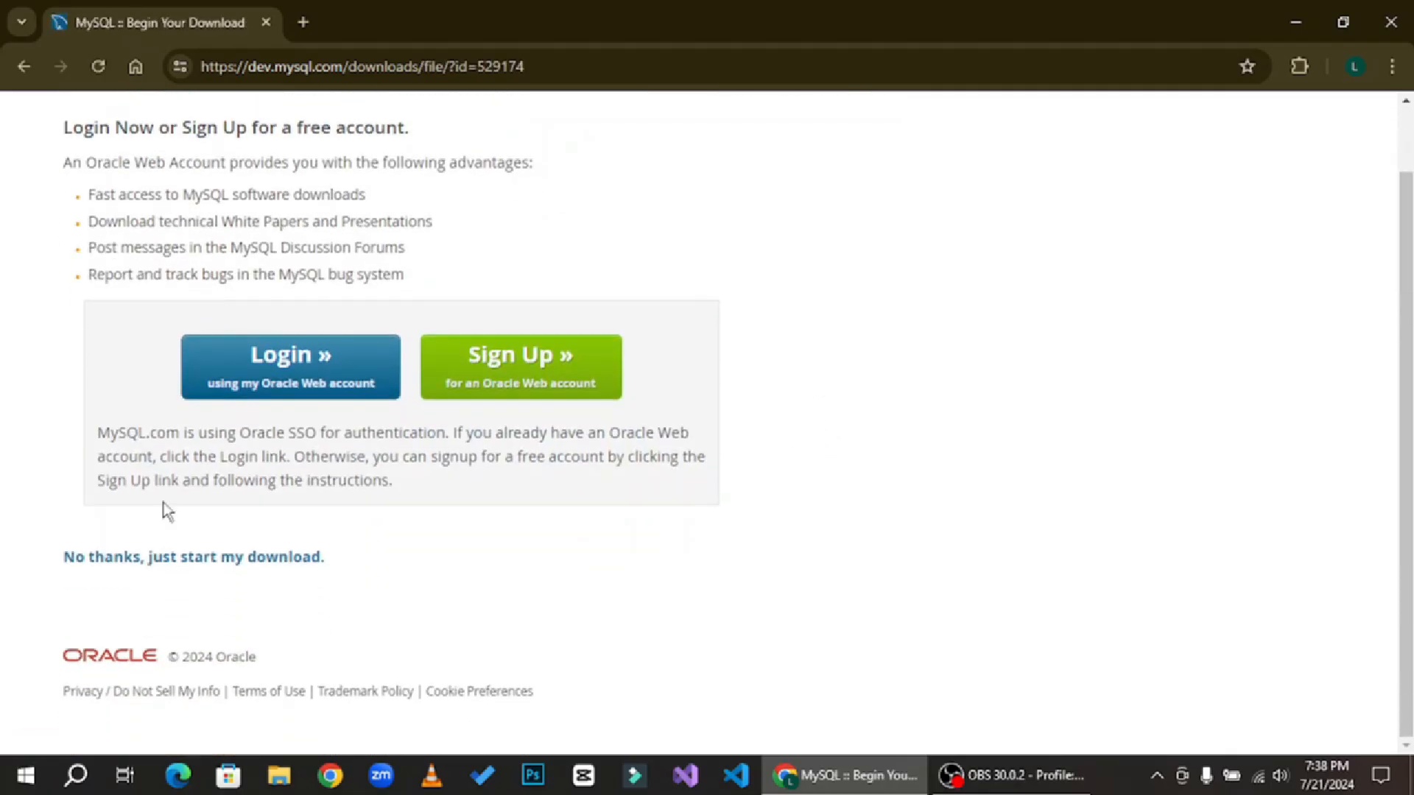
click(163, 561)
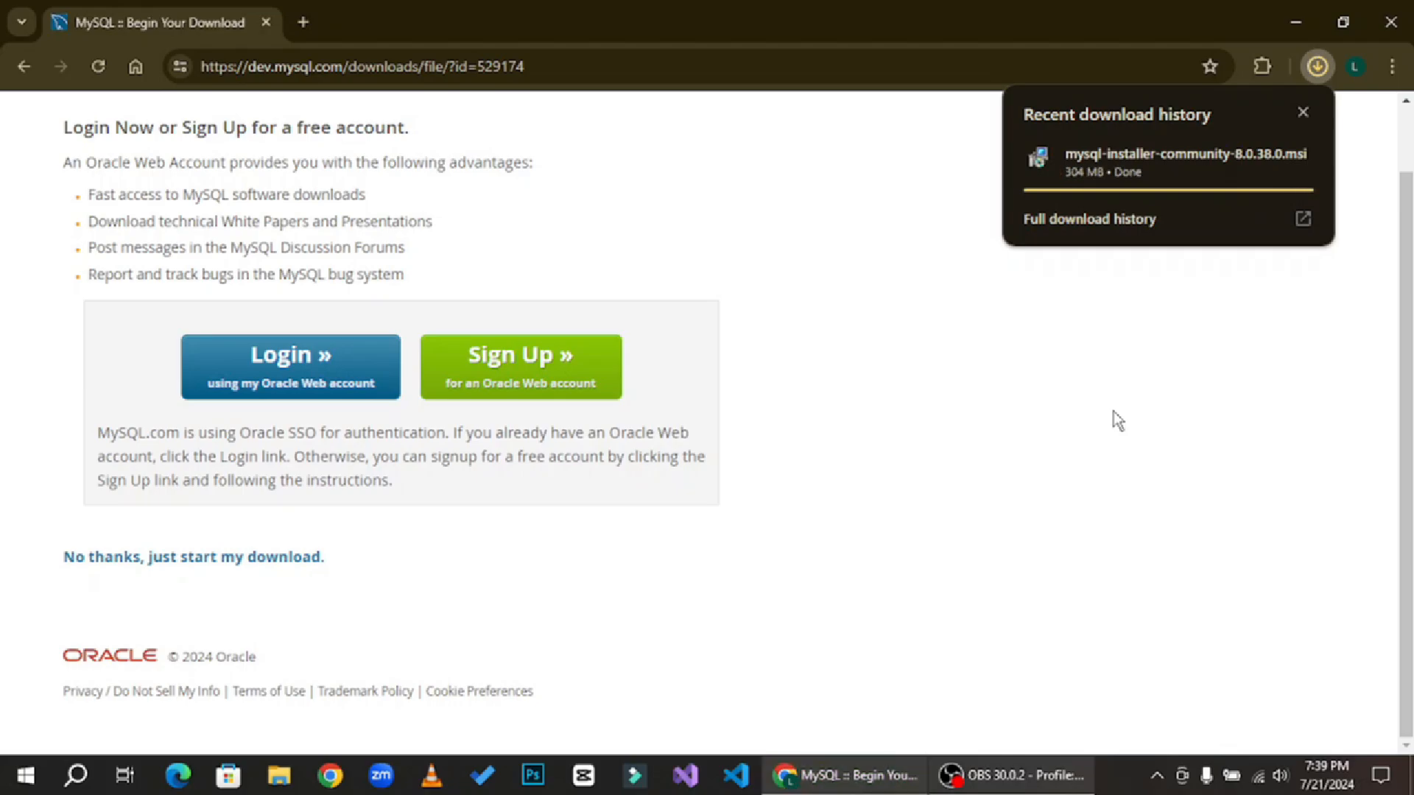
- Run the downloaded mysql-installer-community-8.0.38.0.msi and choose the Custom setup type
click(1153, 174)
click(1285, 9)
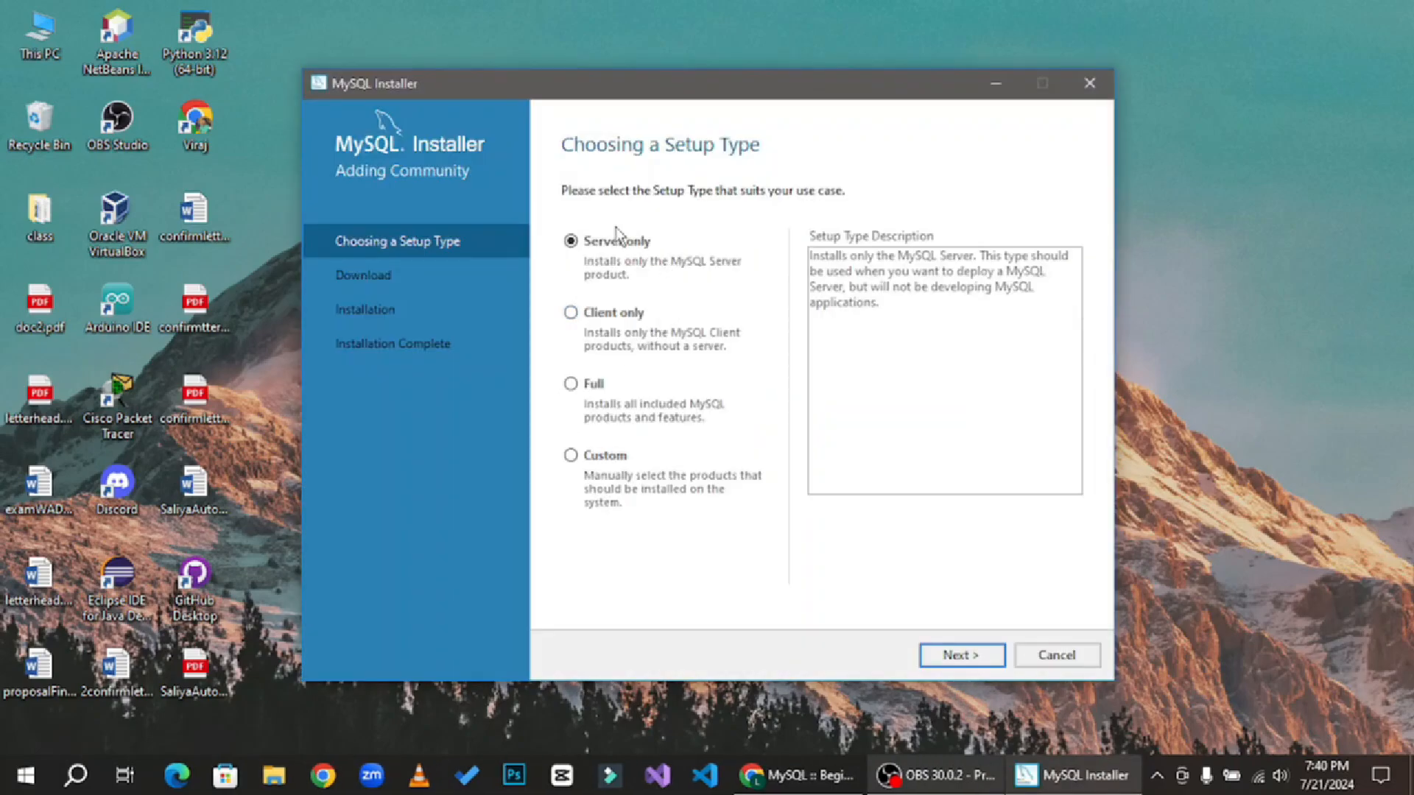
click(604, 458)
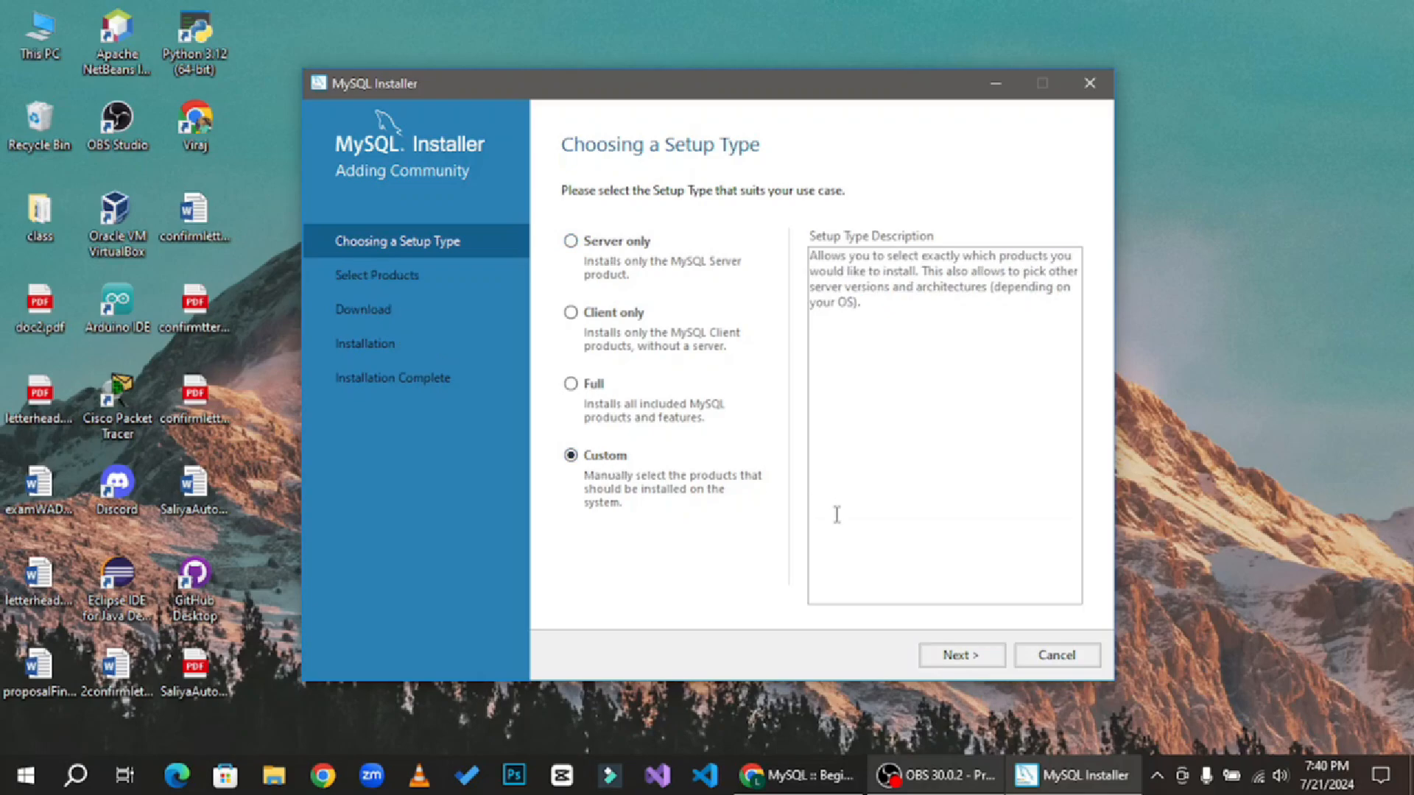
click(969, 656)
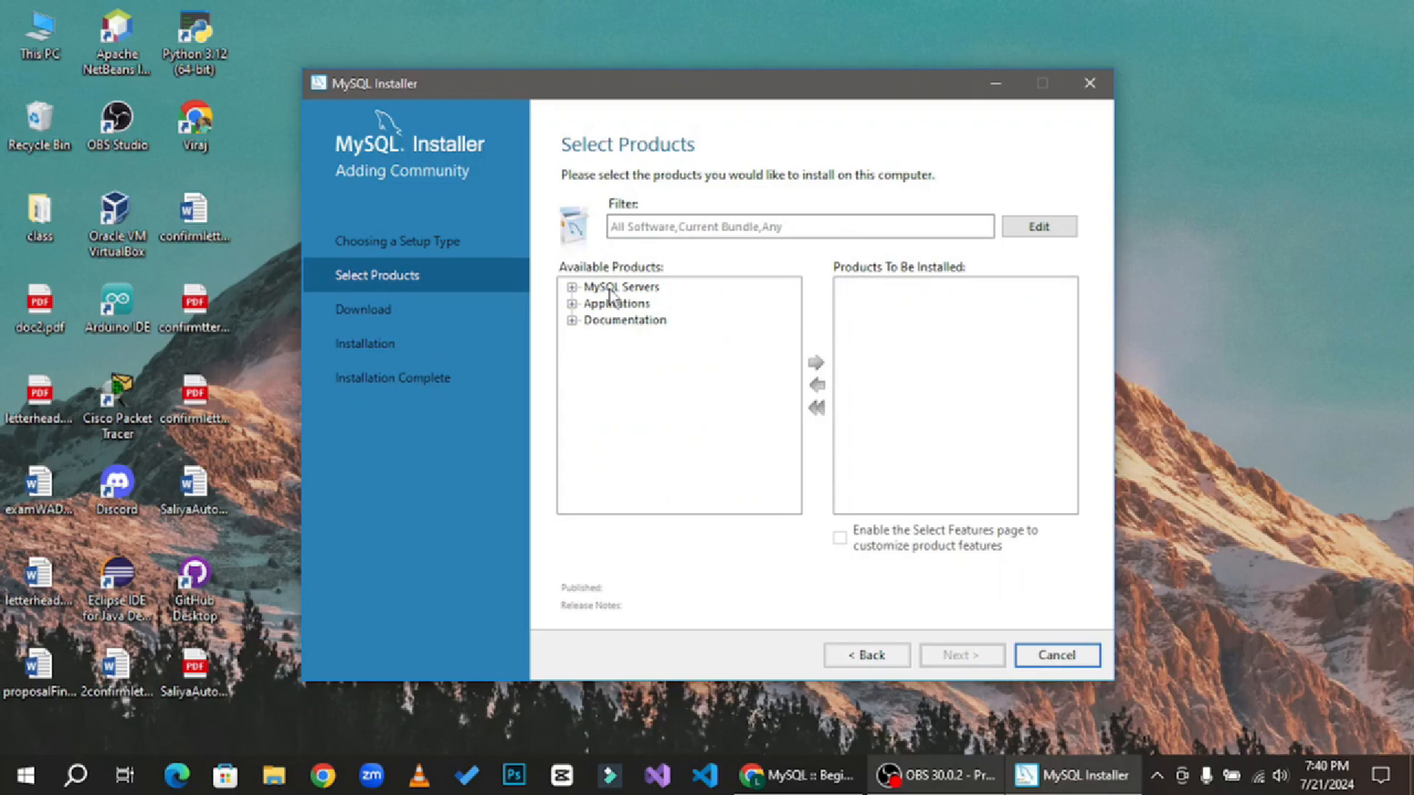
- Add MySQL Server 8.0.38 - X64 to the products to be installed
click(615, 288)
click(572, 287)
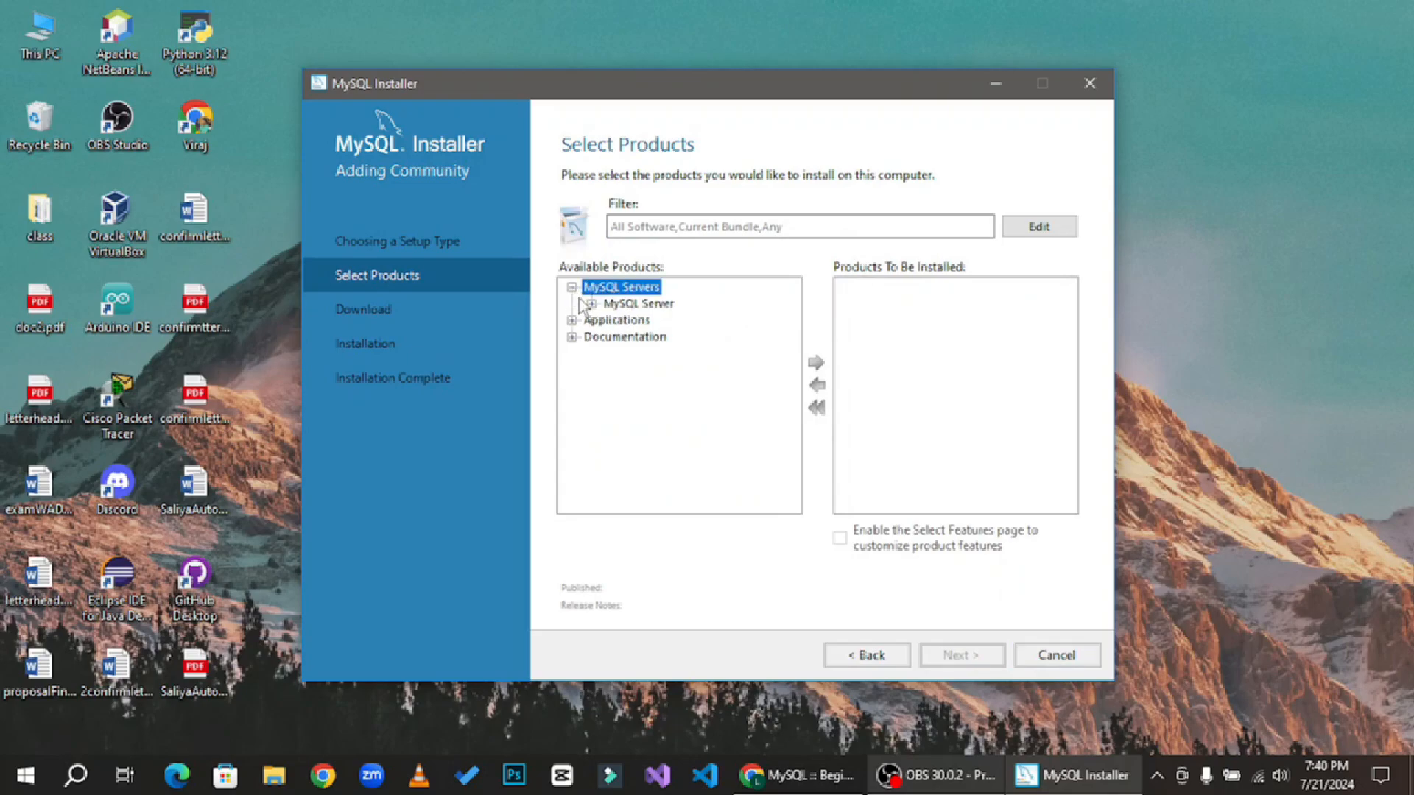
click(591, 303)
click(611, 321)
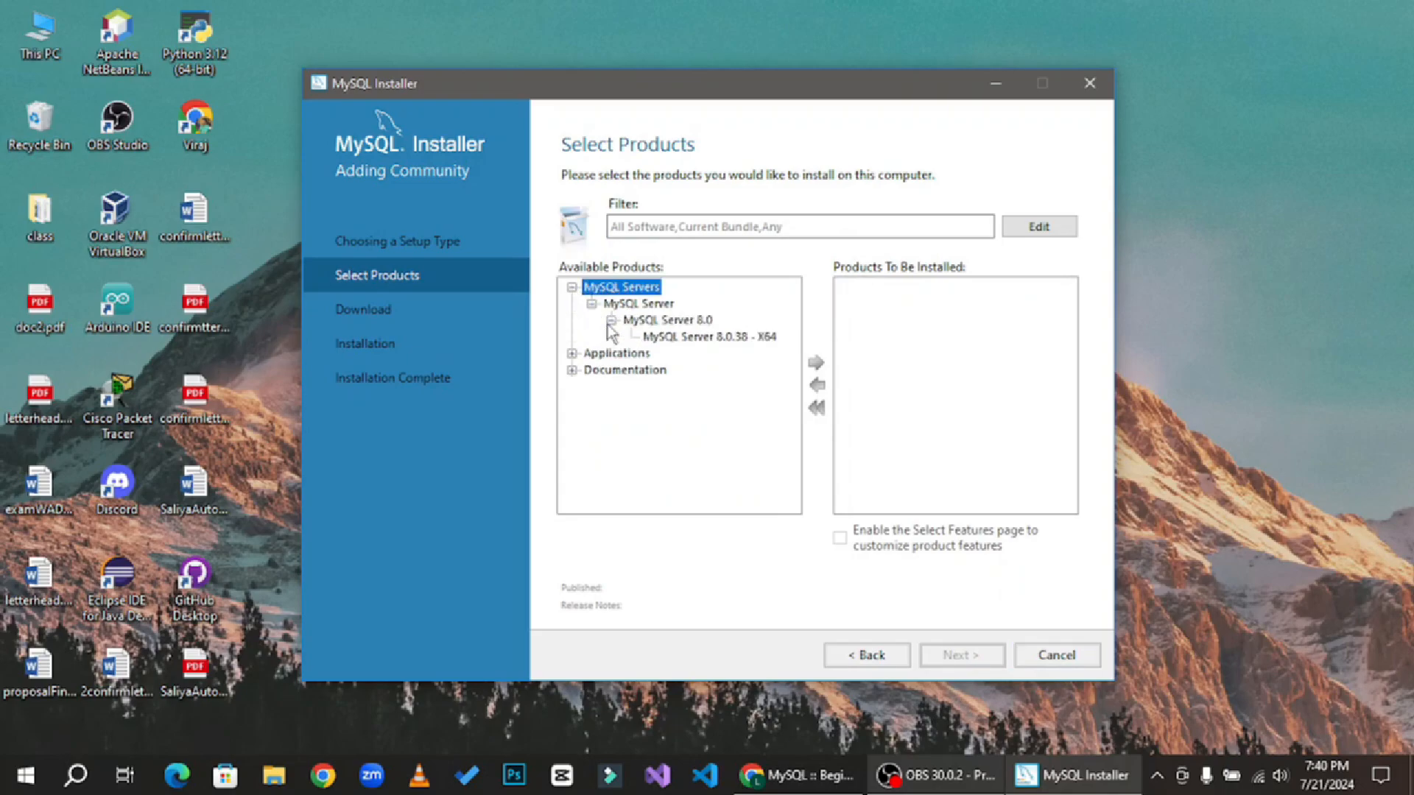
click(745, 338)
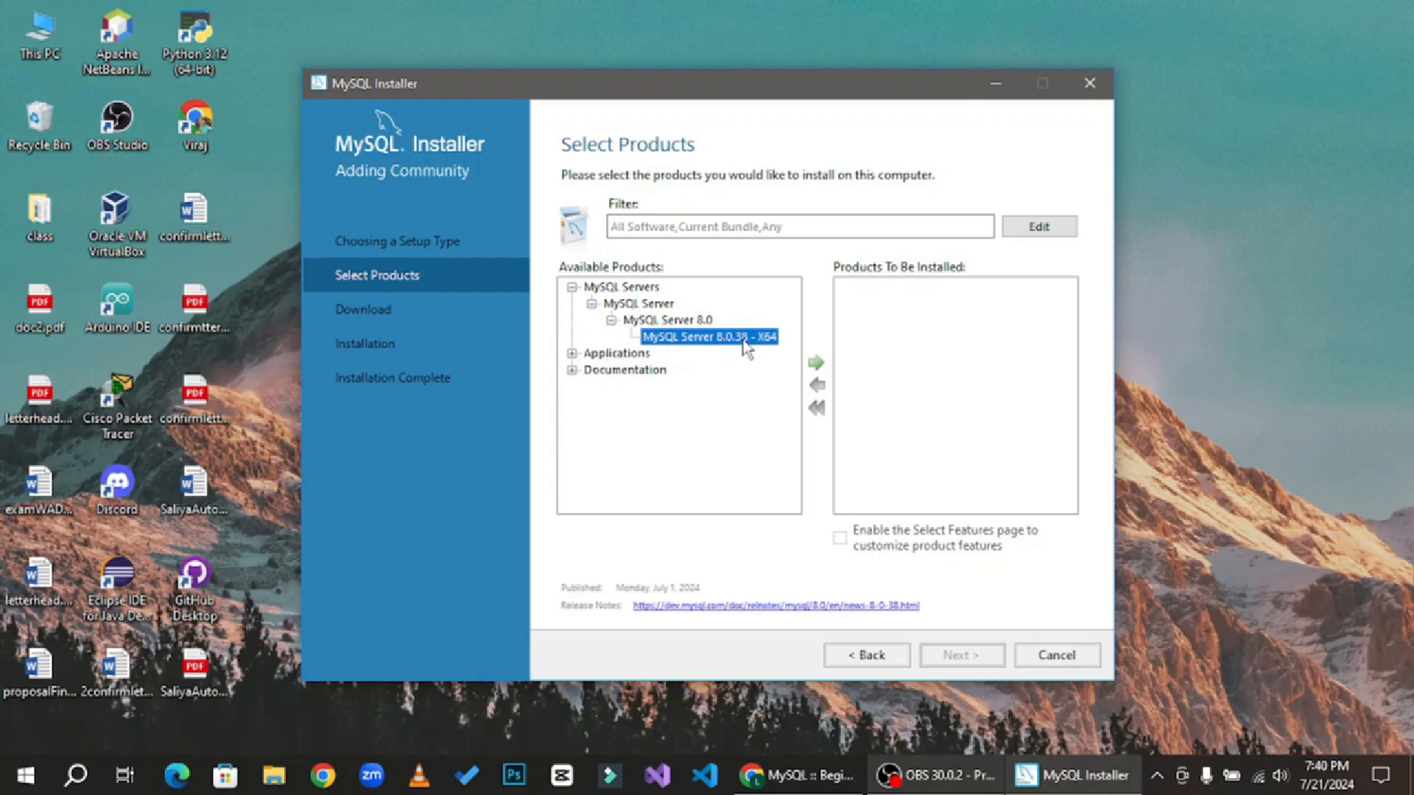
click(815, 362)
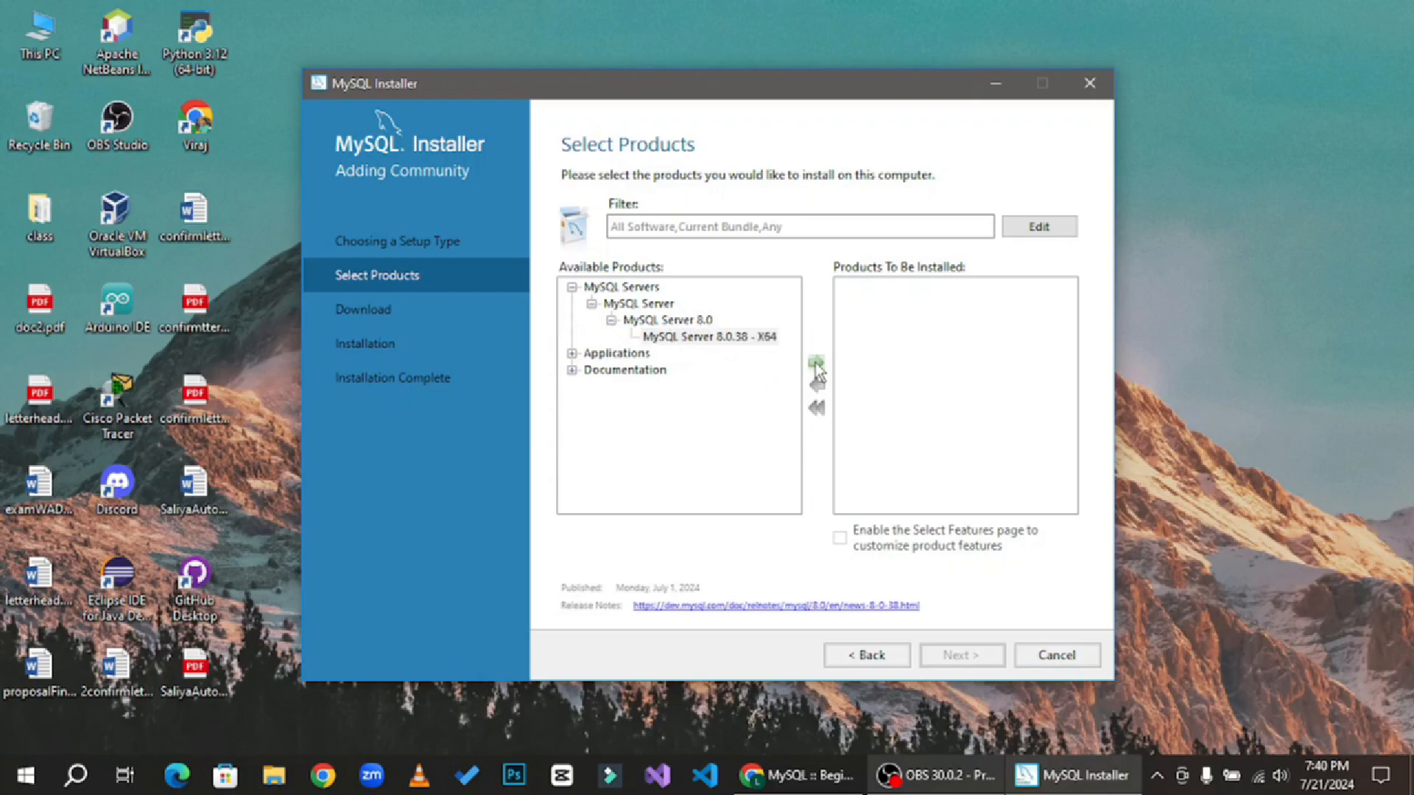
- Add MySQL Workbench 8.0.38 - X64 to the products to be installed
click(572, 354)
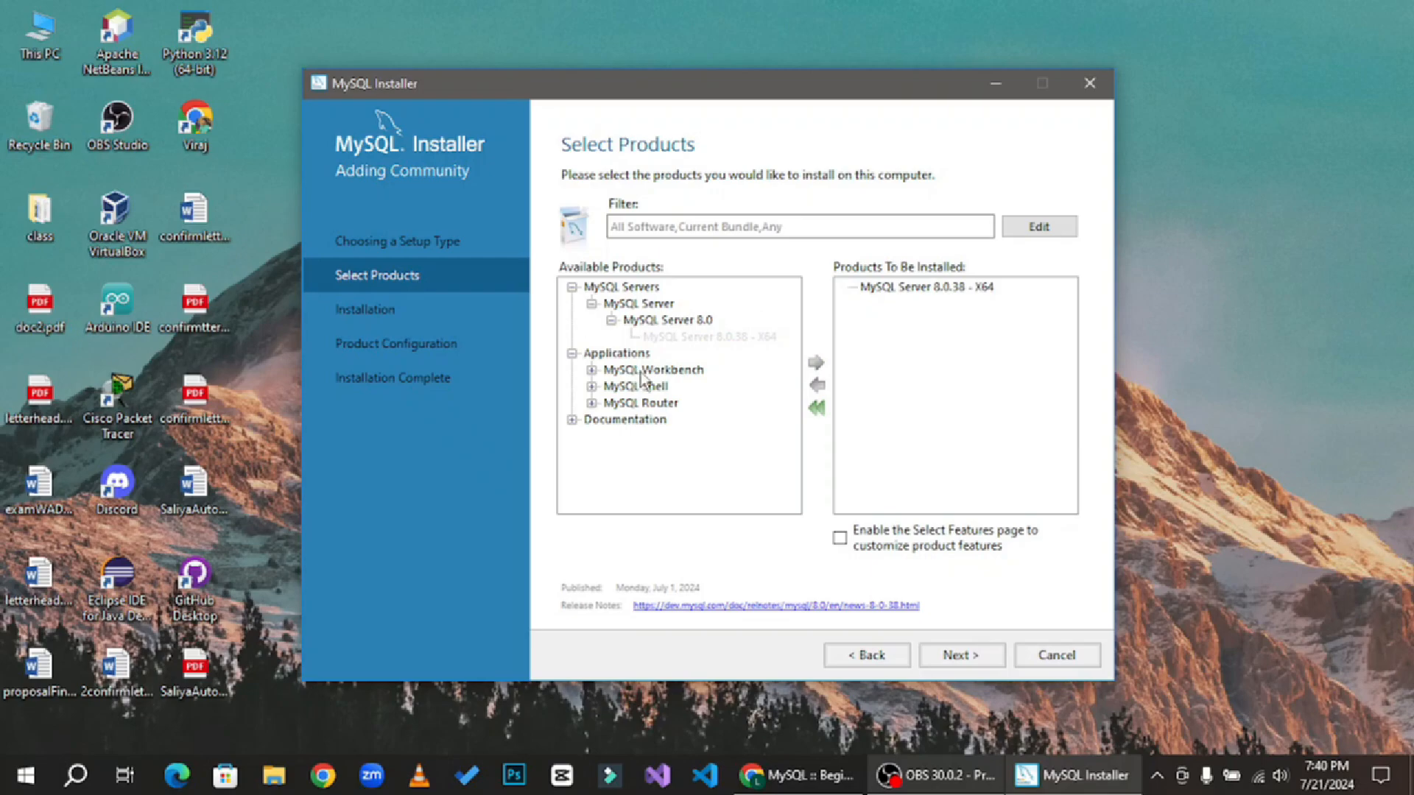
click(591, 371)
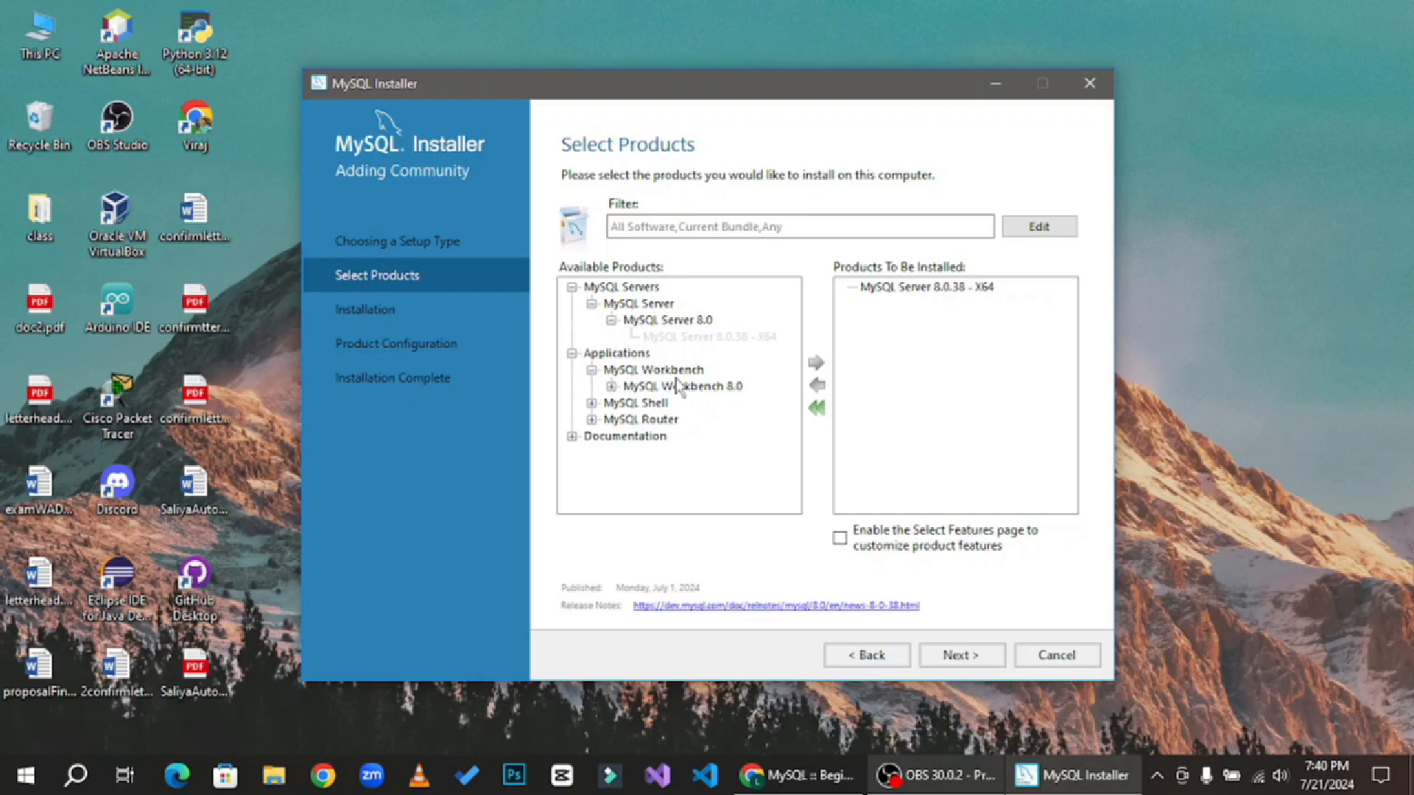
click(611, 386)
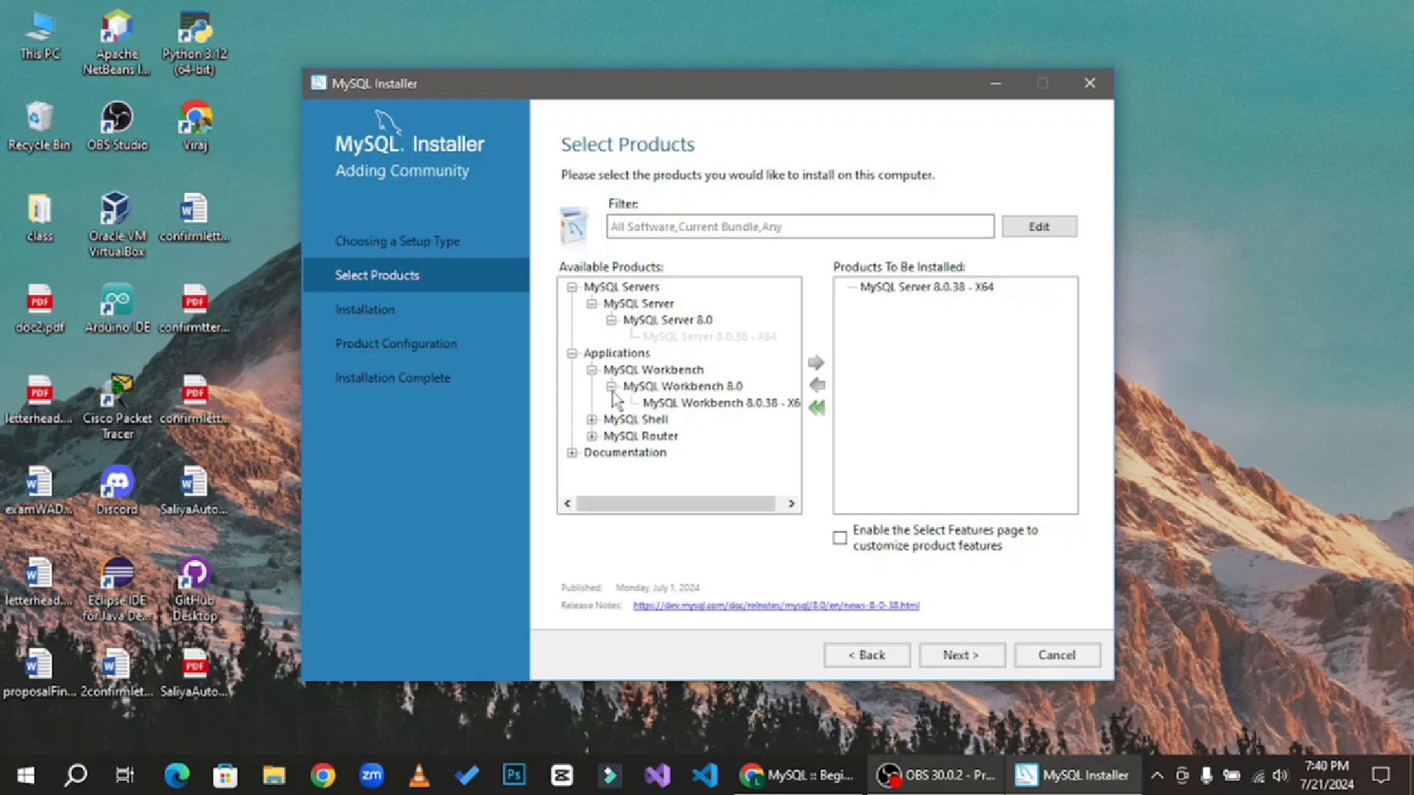
click(725, 405)
click(816, 364)
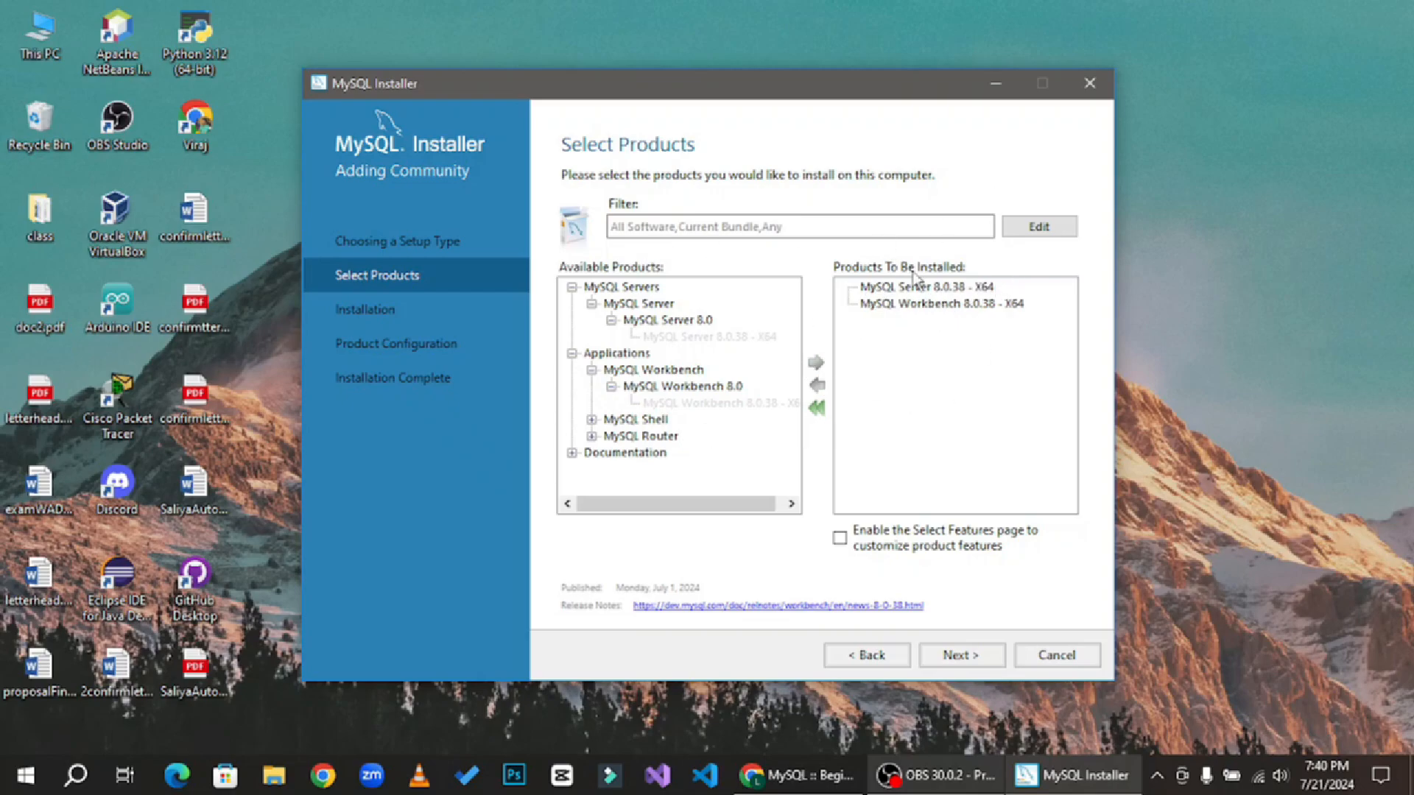
- Continue past the path conflict, accepting the existing Workbench install directory
click(985, 665)
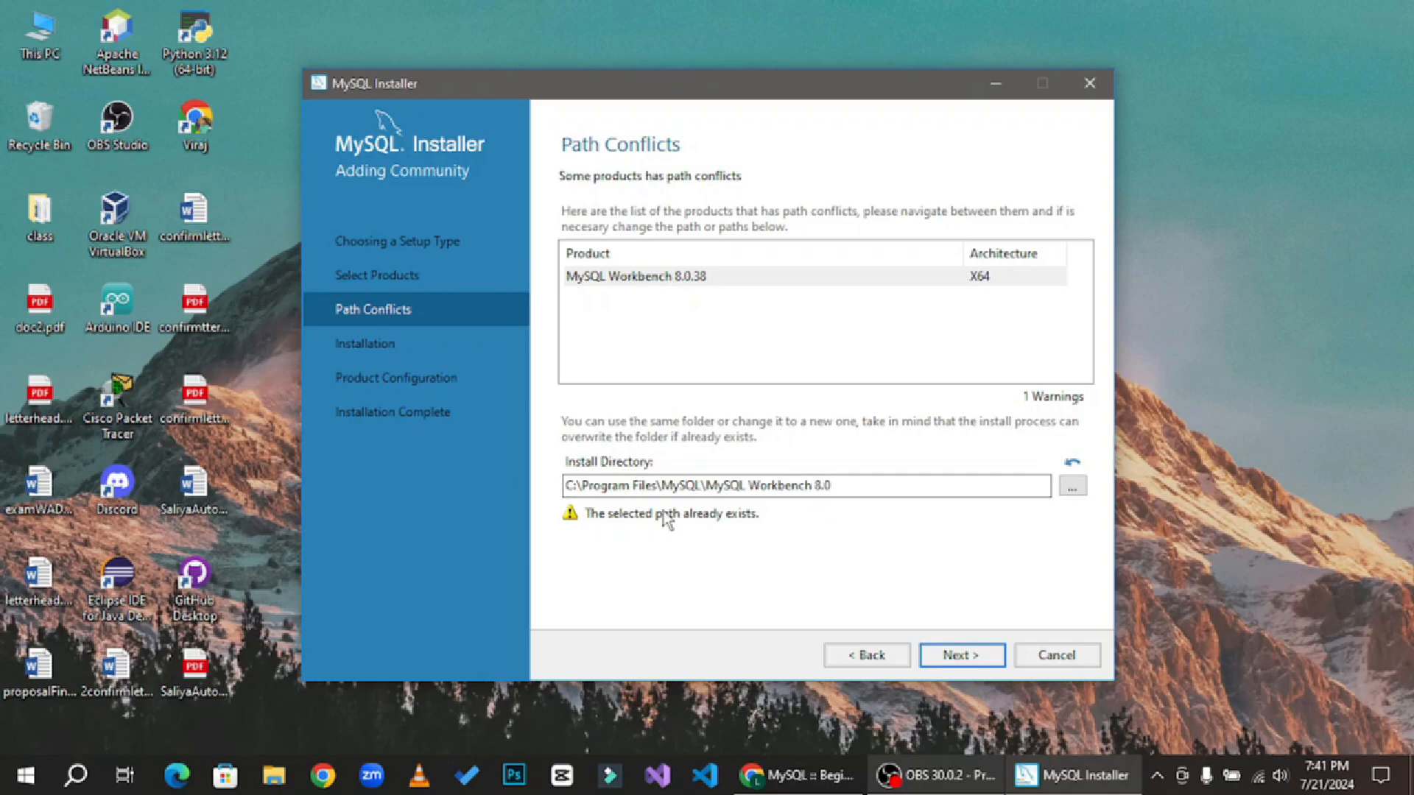
click(967, 658)
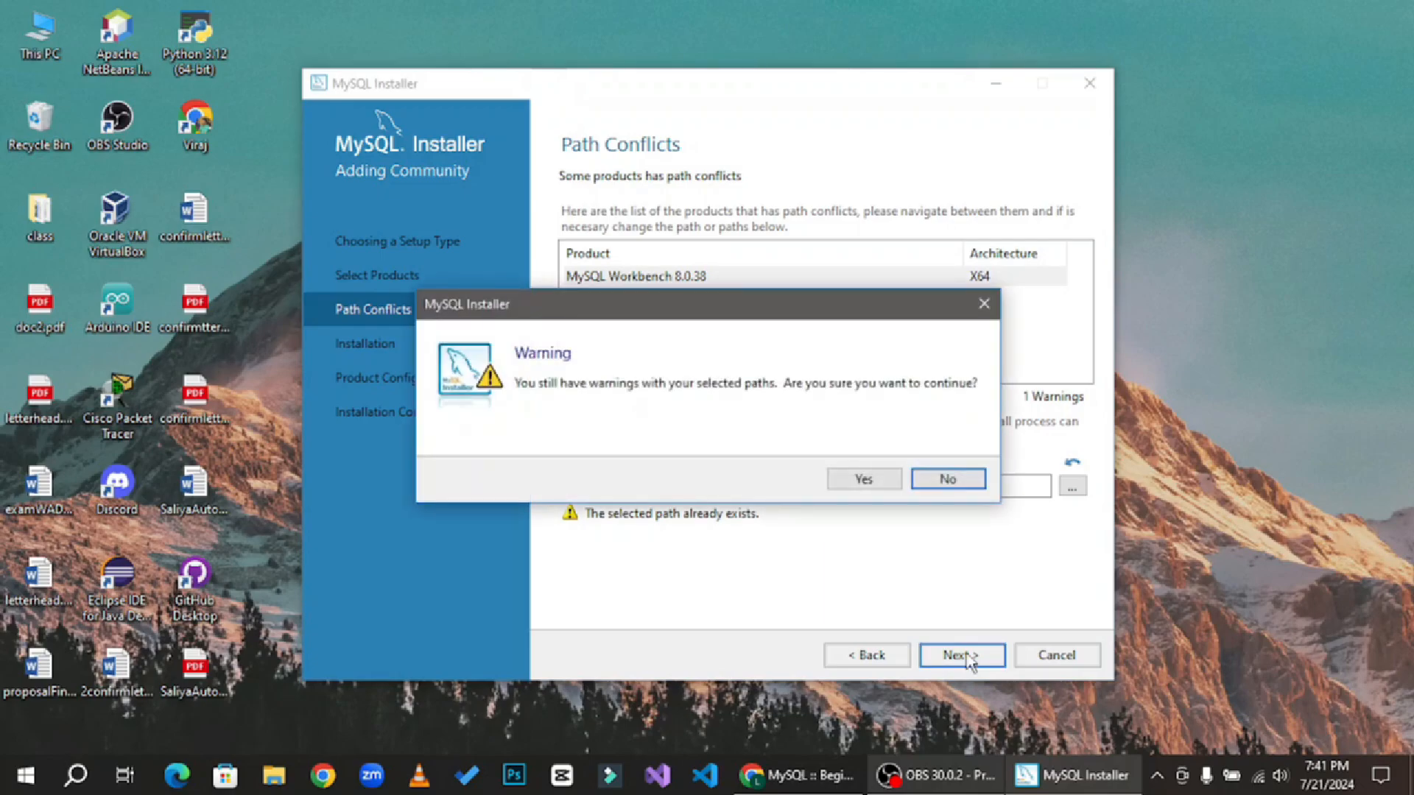
click(877, 483)
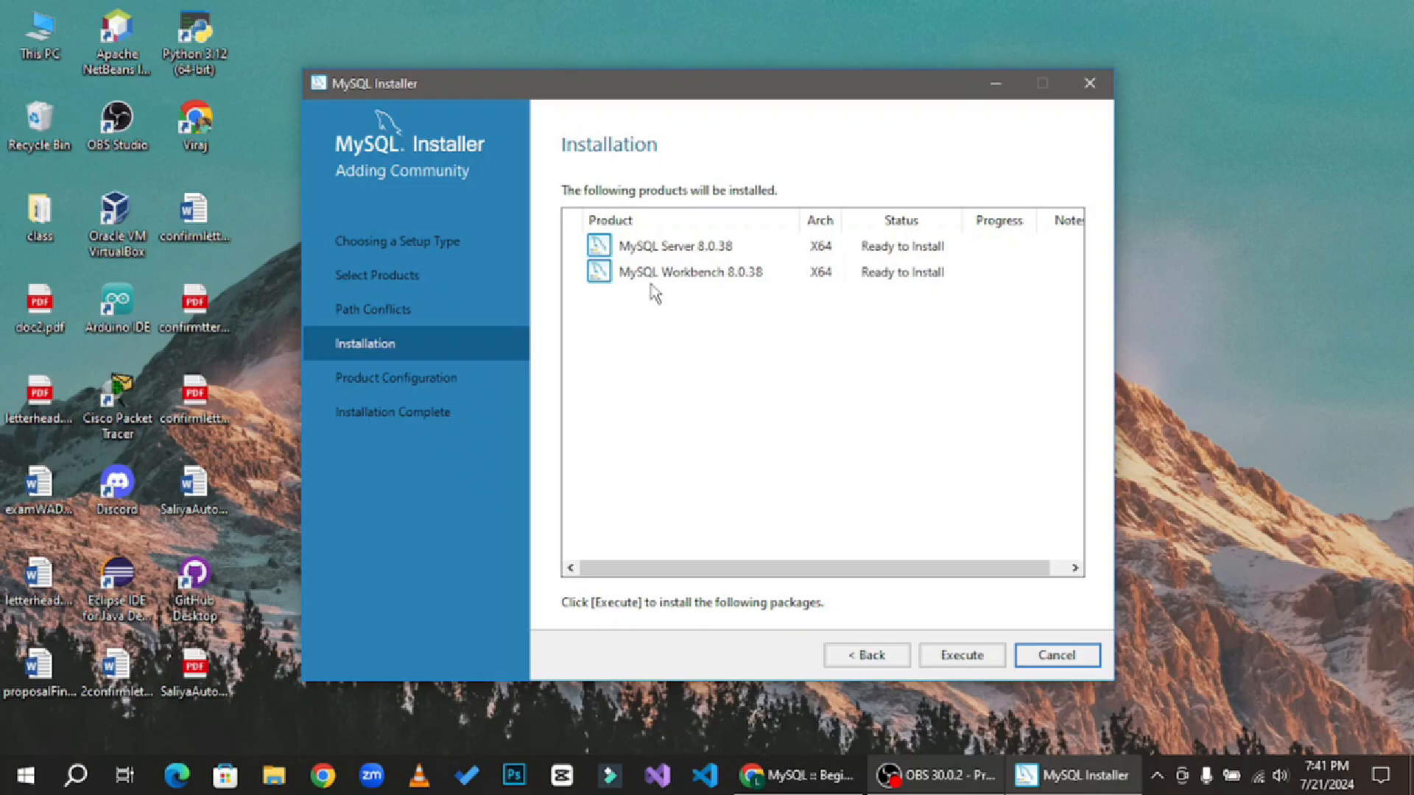
- Execute the installation of both products and proceed to the server configuration wizard
click(968, 656)
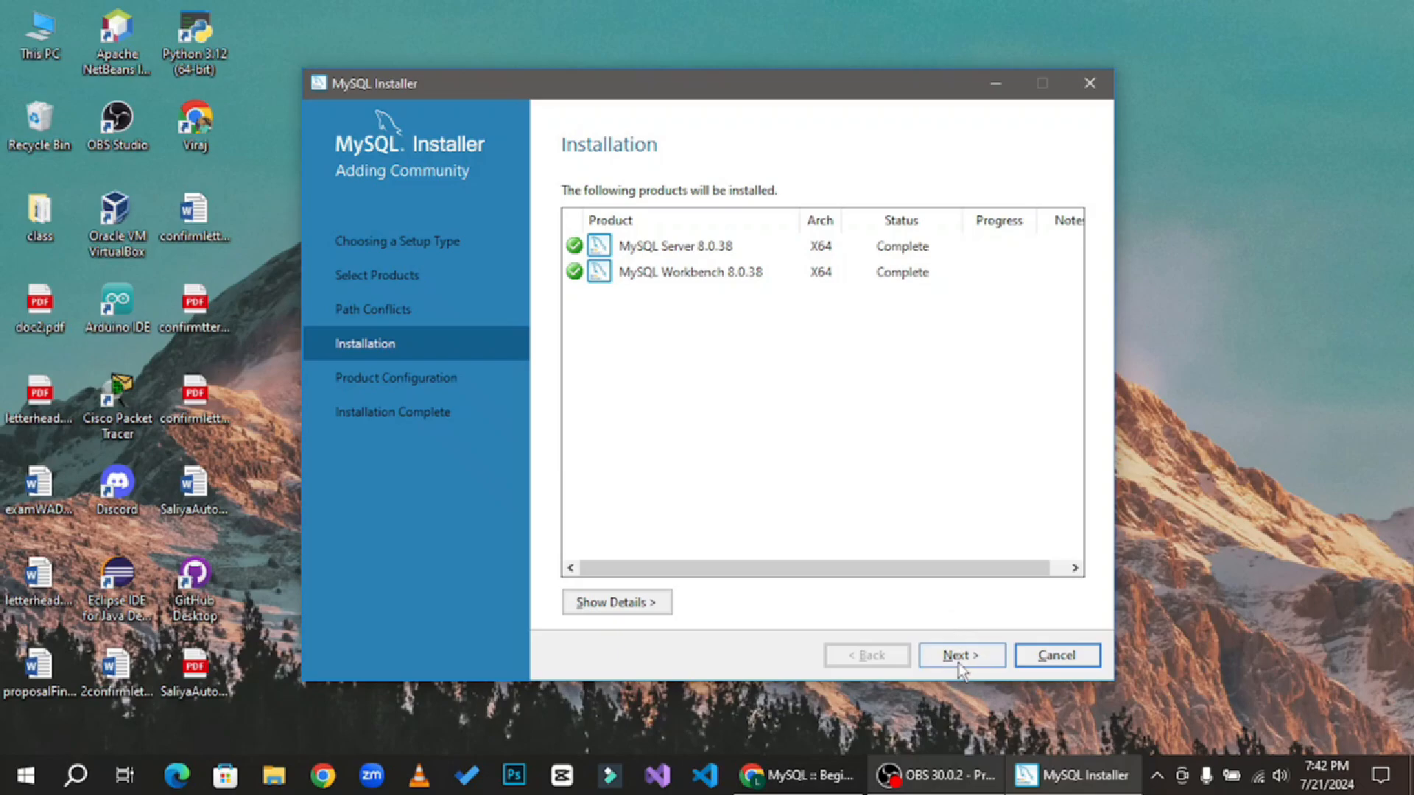
click(959, 657)
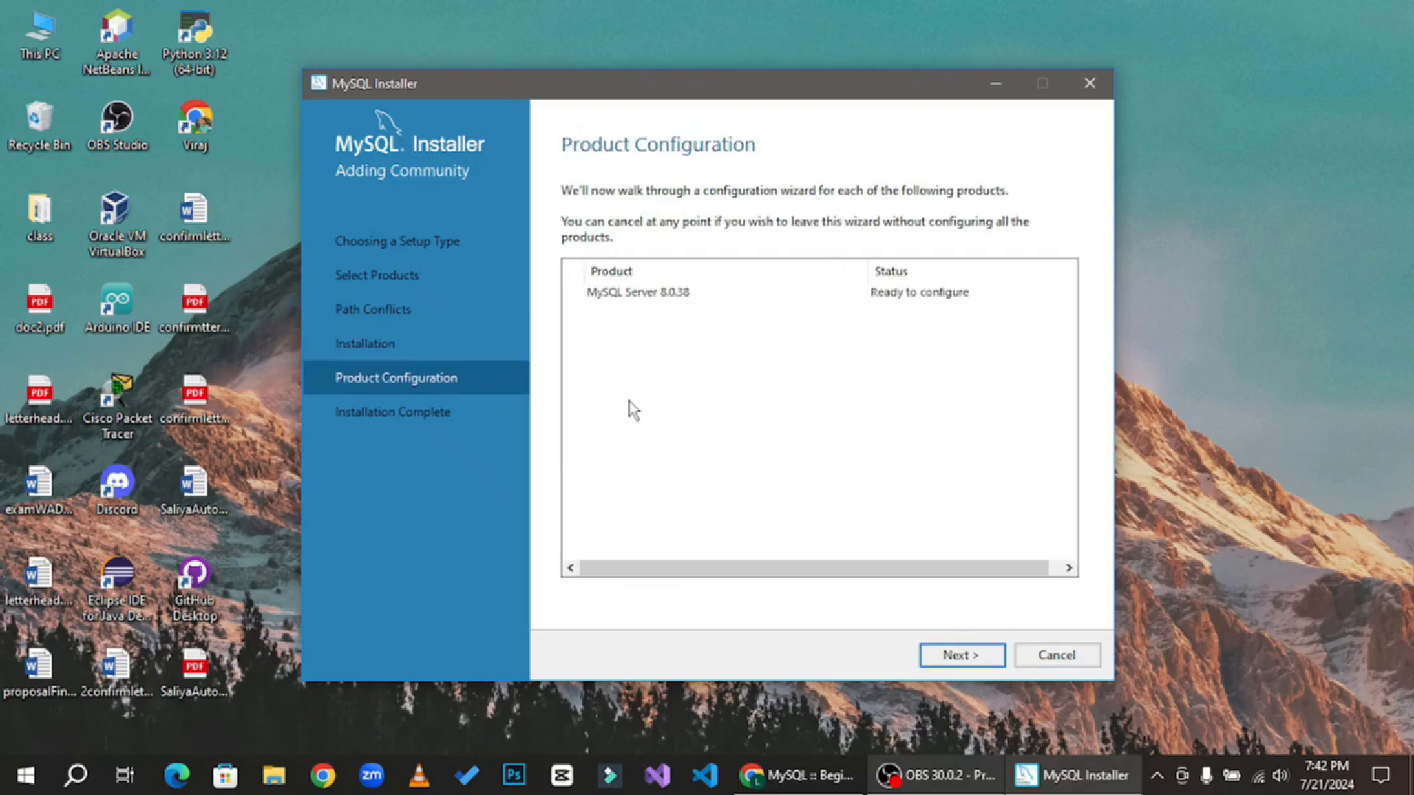
click(955, 657)
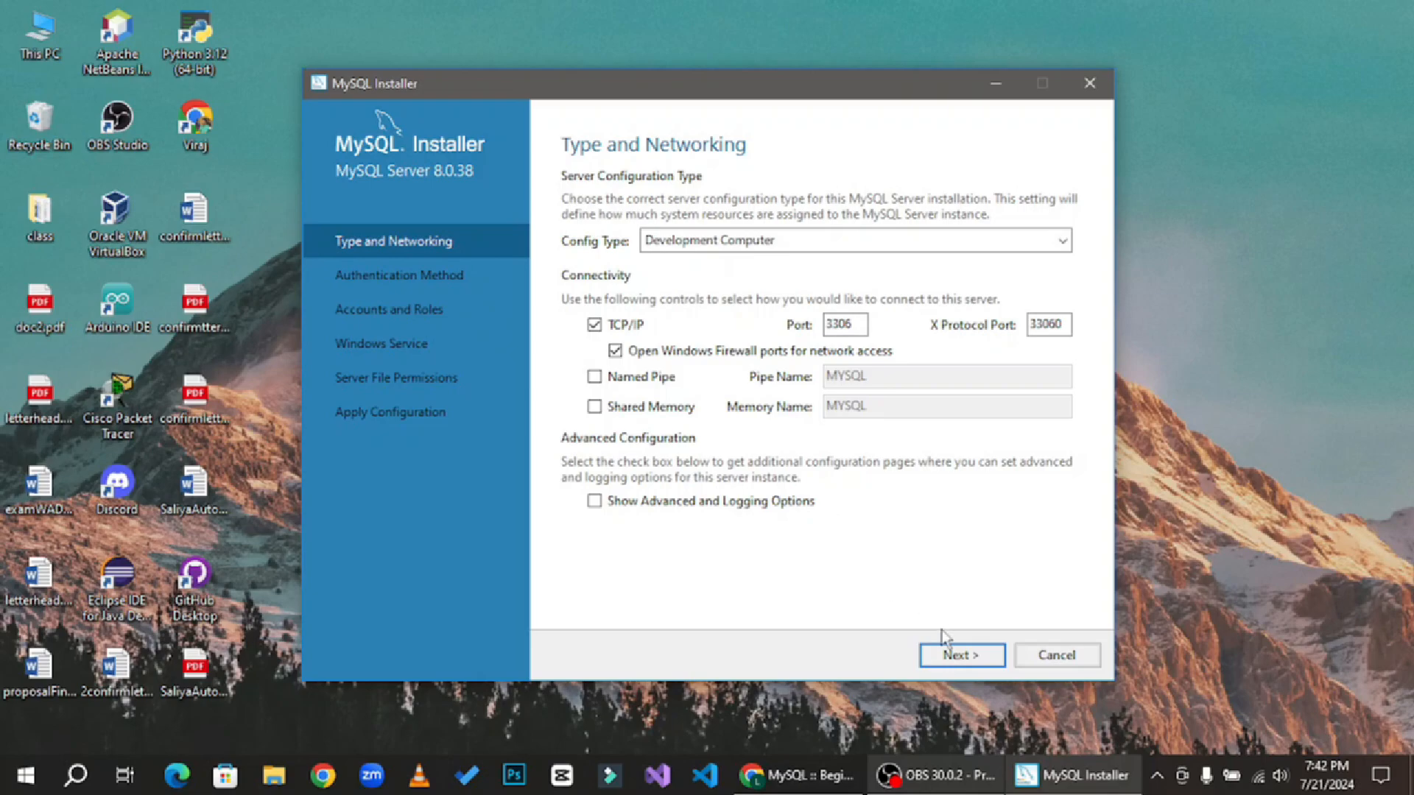
- Keep the Development Computer networking defaults and strong password authentication, and continue past the root account page
click(955, 658)
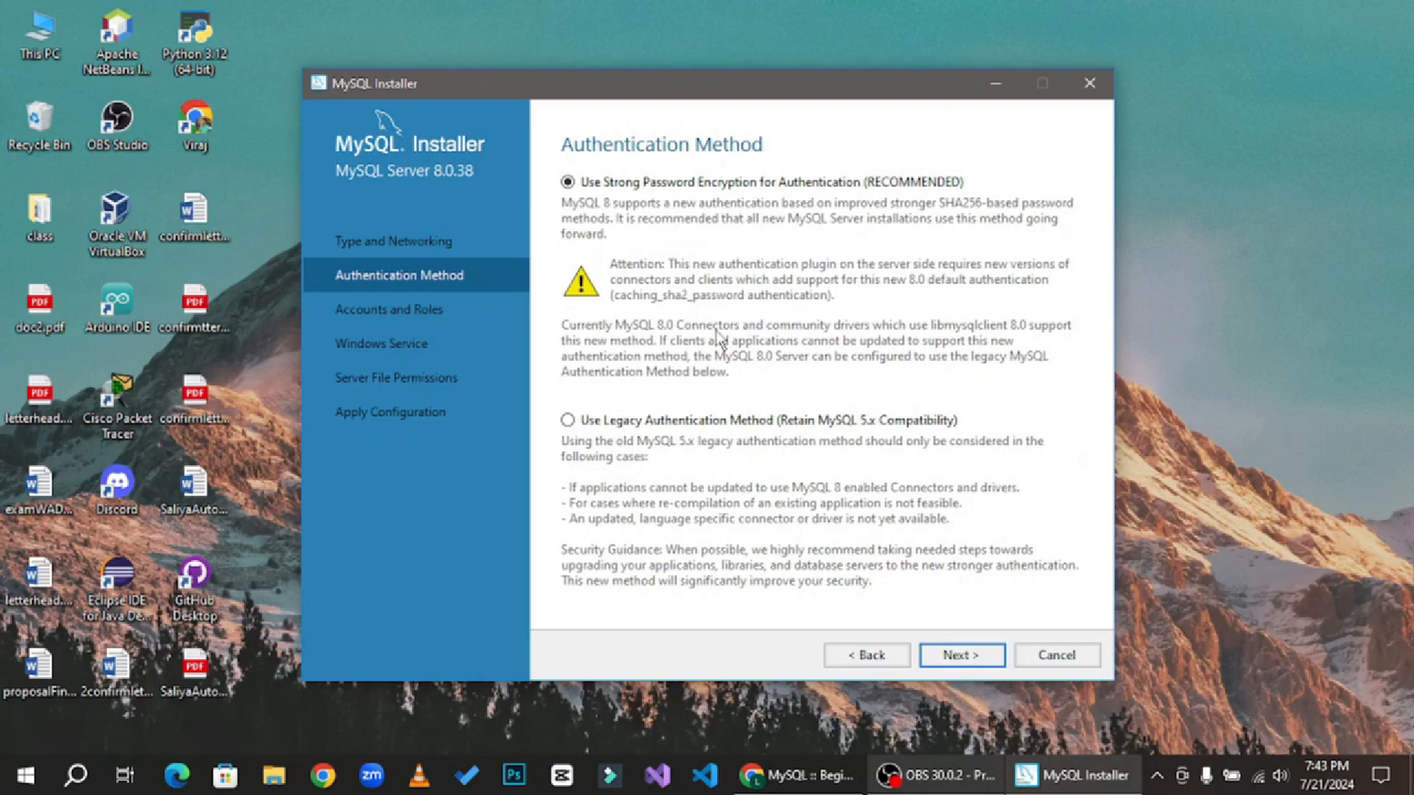
click(957, 659)
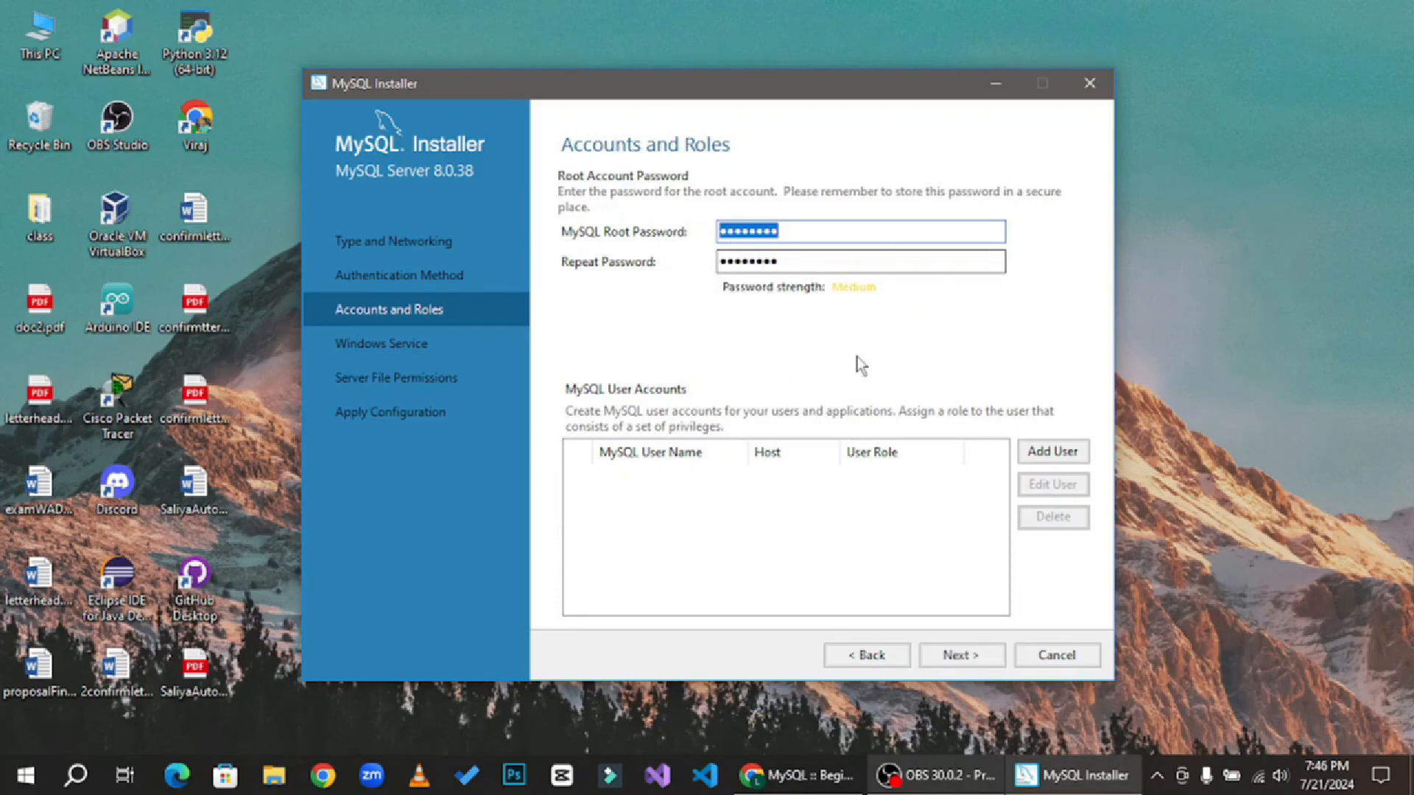
click(972, 659)
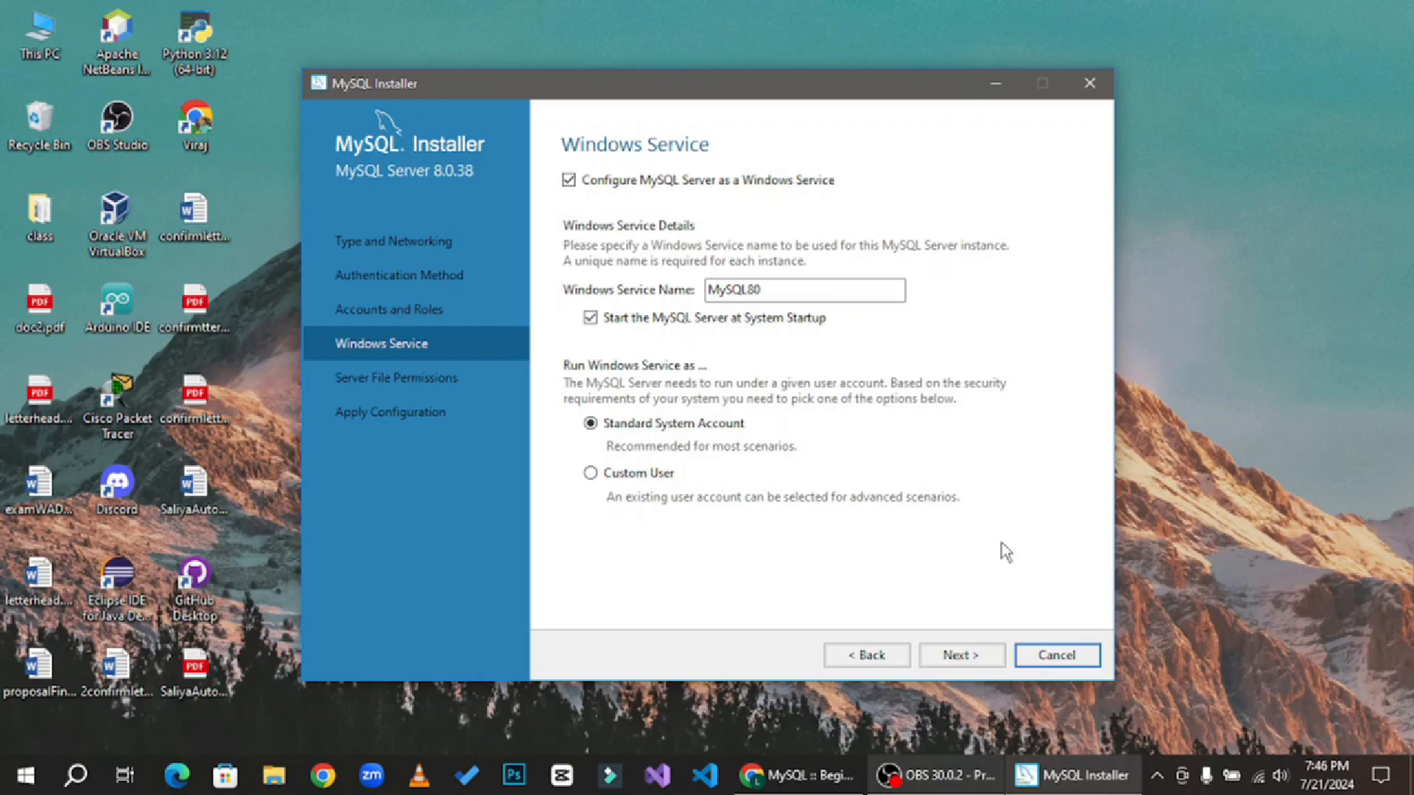
- Keep the MySQL80 Windows service and default file permissions, then apply the server configuration
click(985, 667)
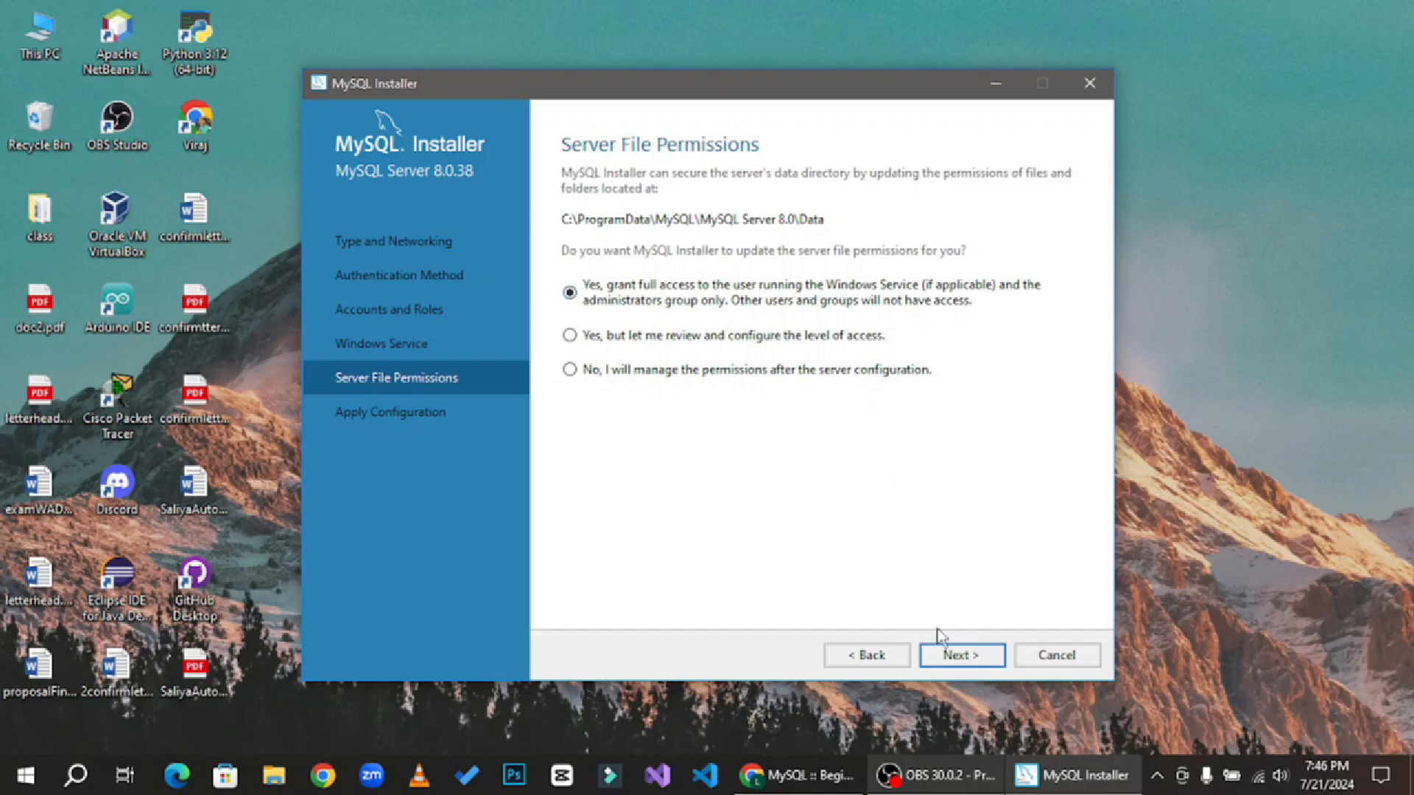
click(982, 658)
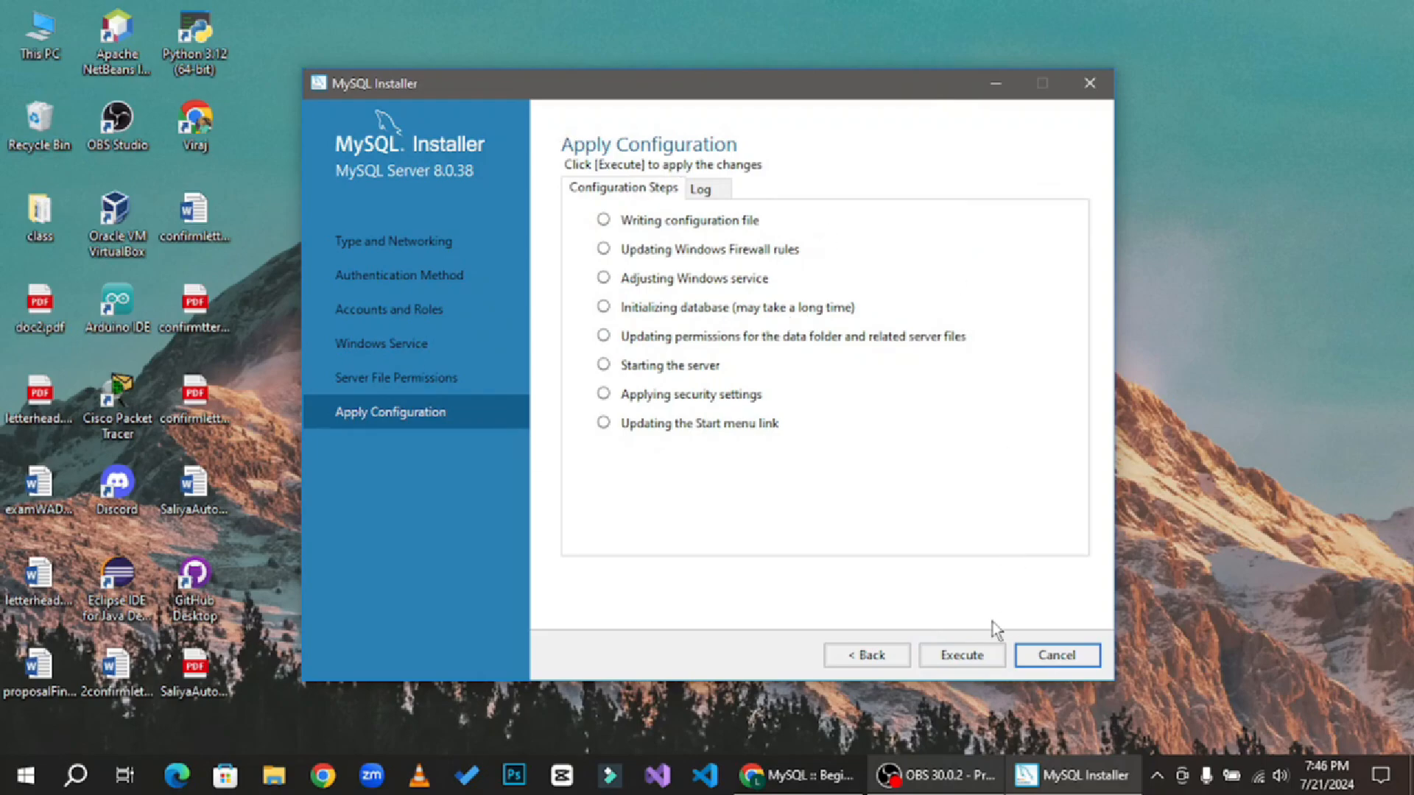
click(975, 661)
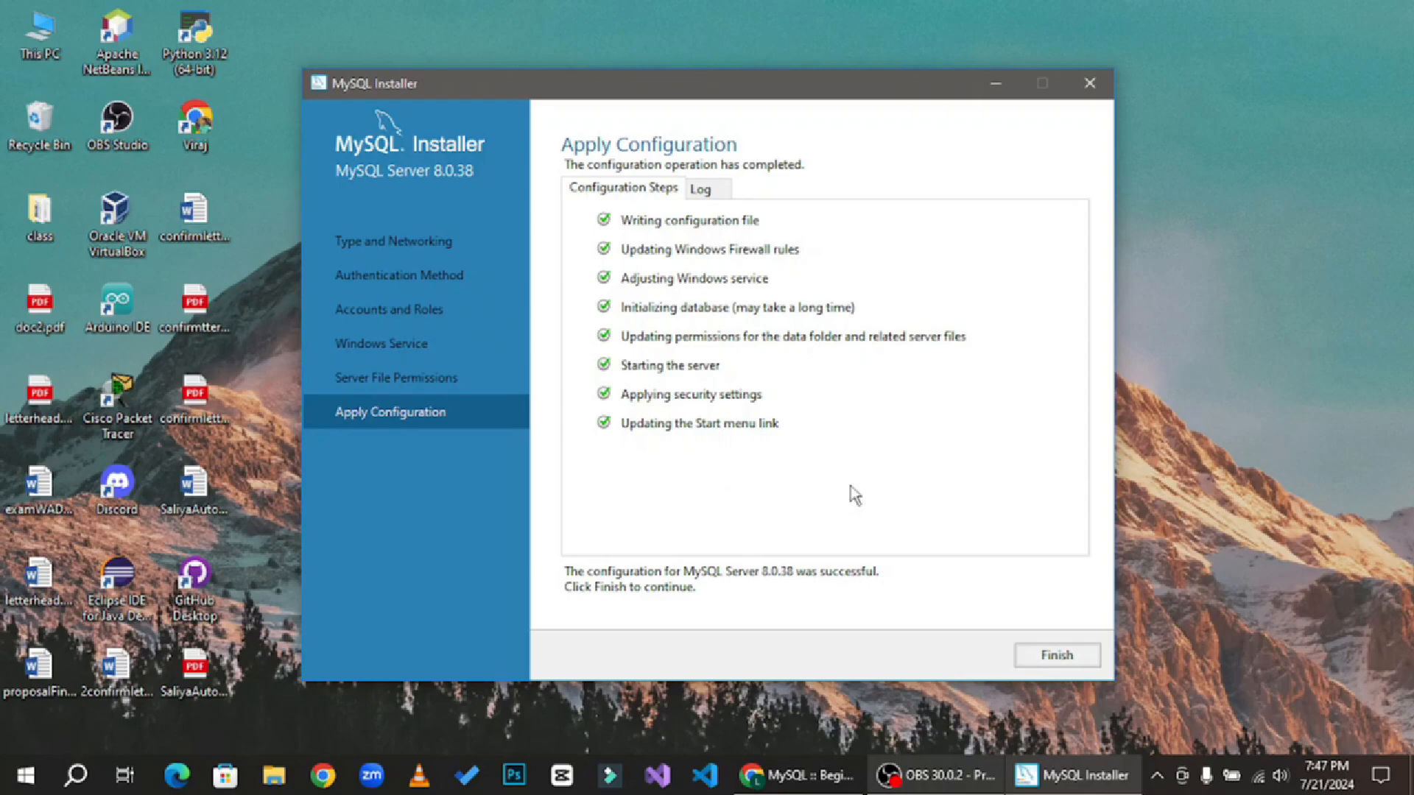
click(1044, 661)
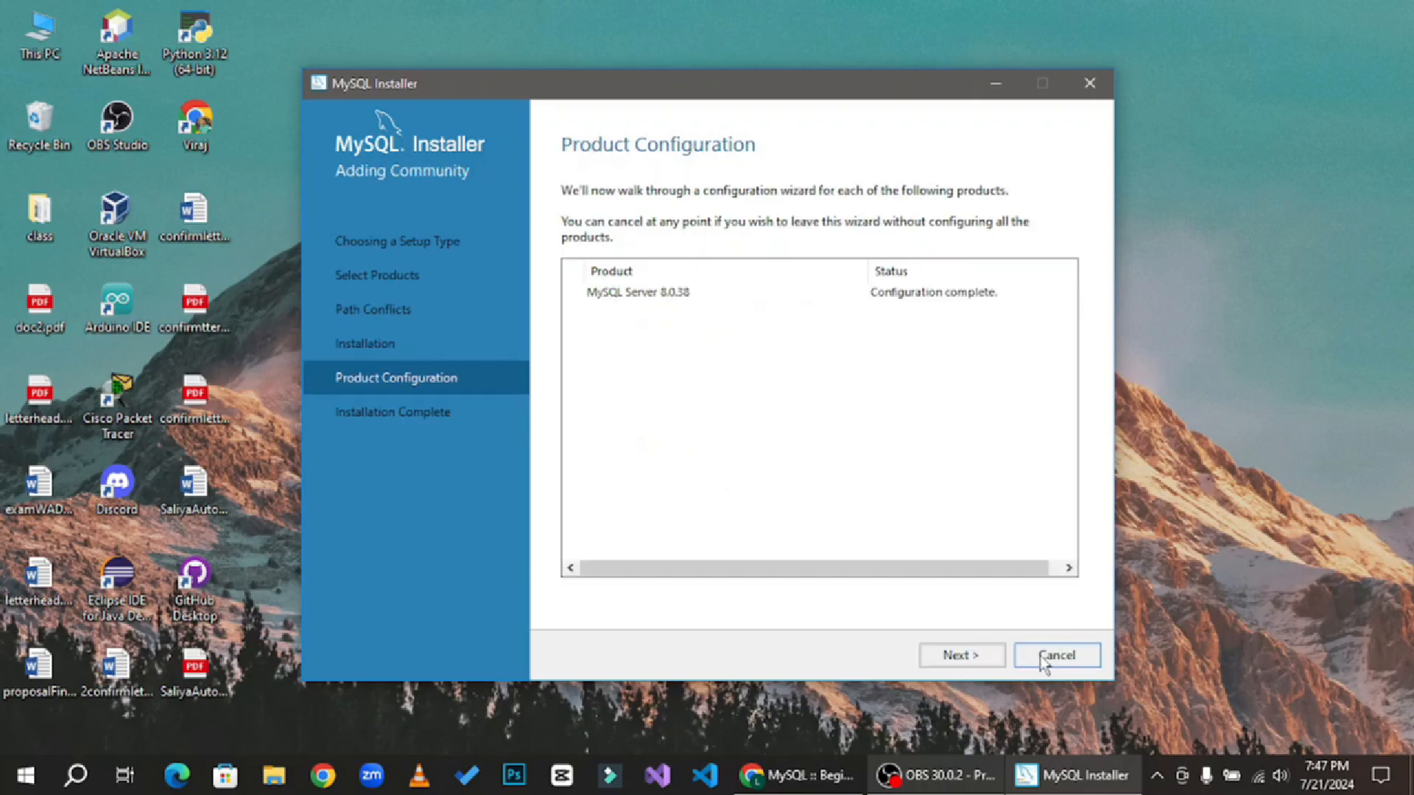
- Finish the installer with Start MySQL Workbench after setup enabled
click(965, 654)
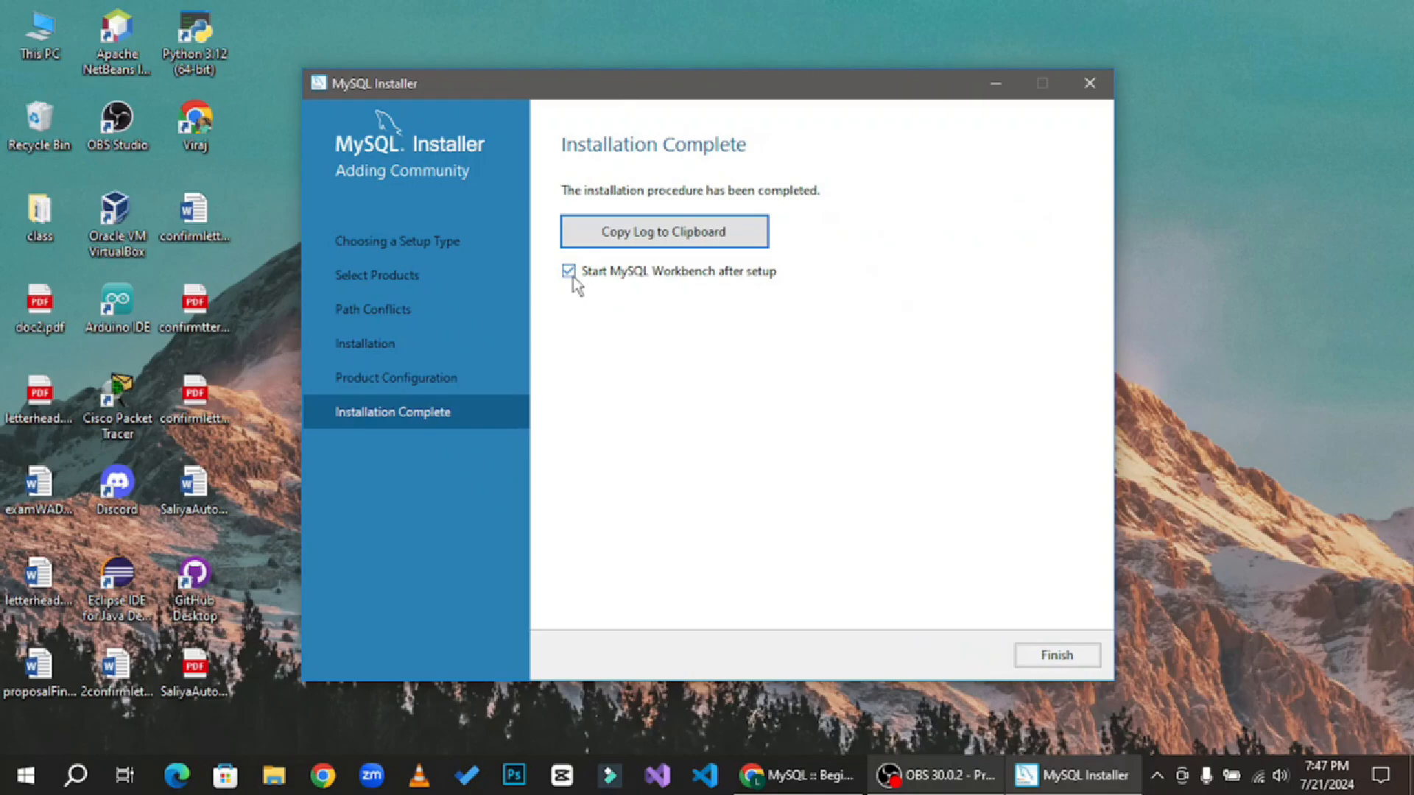
click(1068, 658)
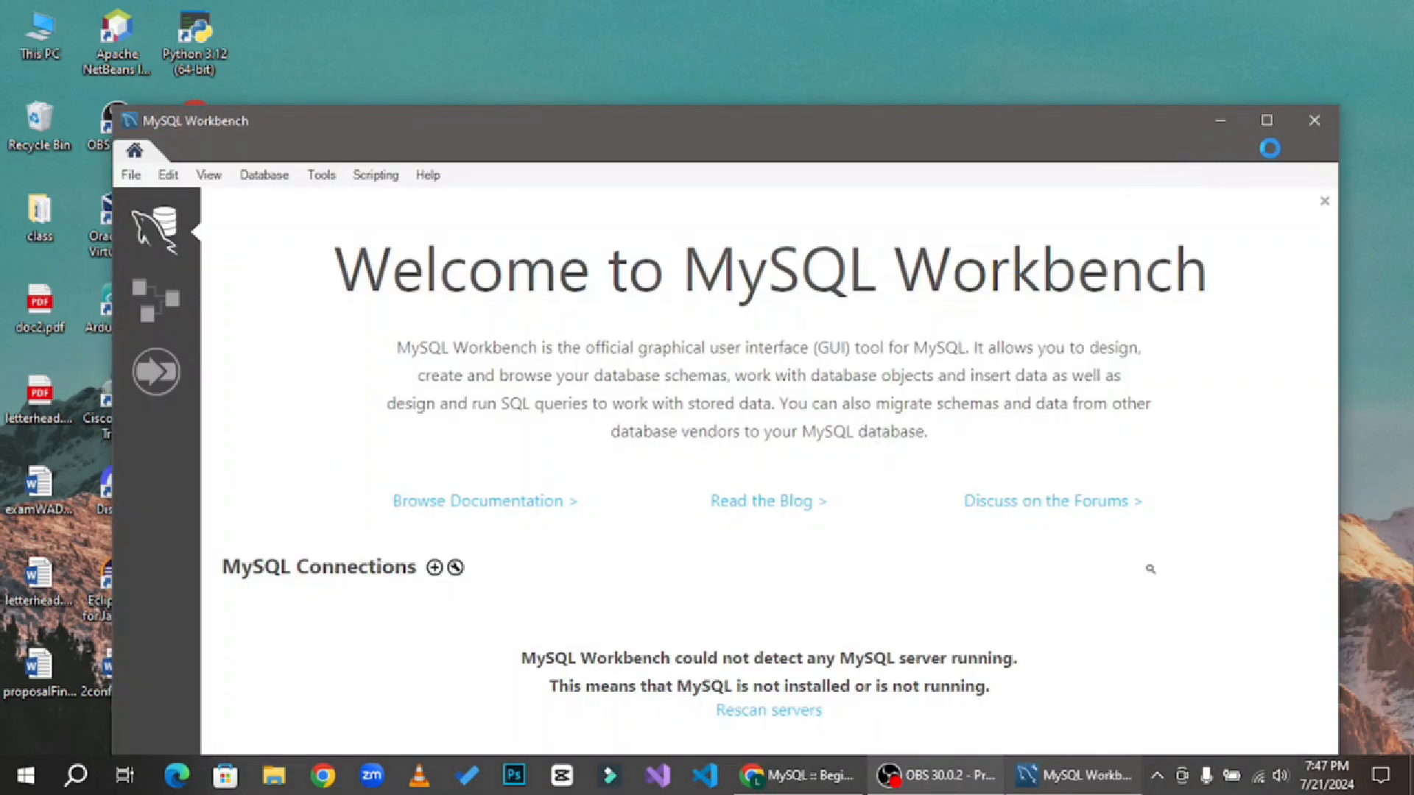
click(1271, 123)
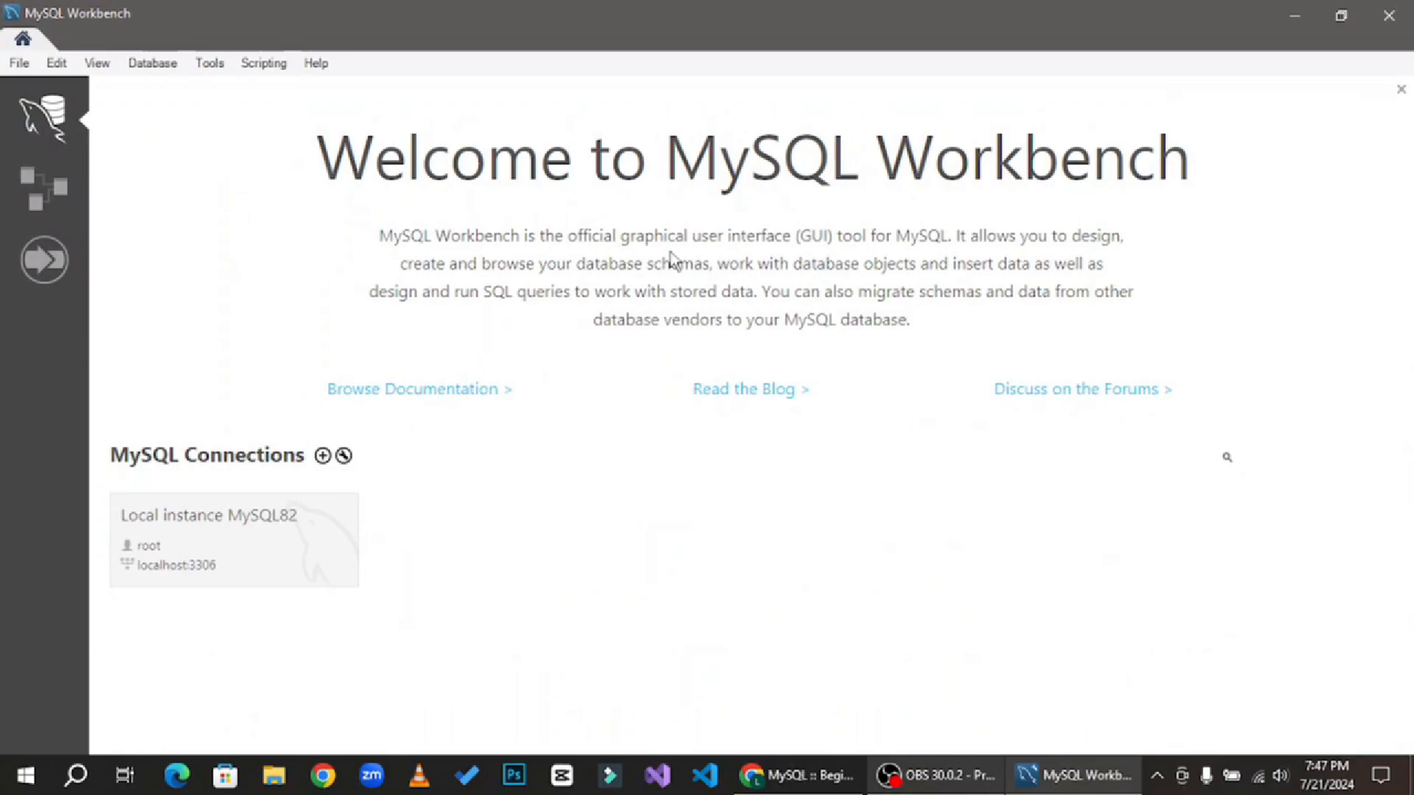
- Connect to the Local instance MySQL82 by entering the root password and saving it in the vault
click(189, 552)
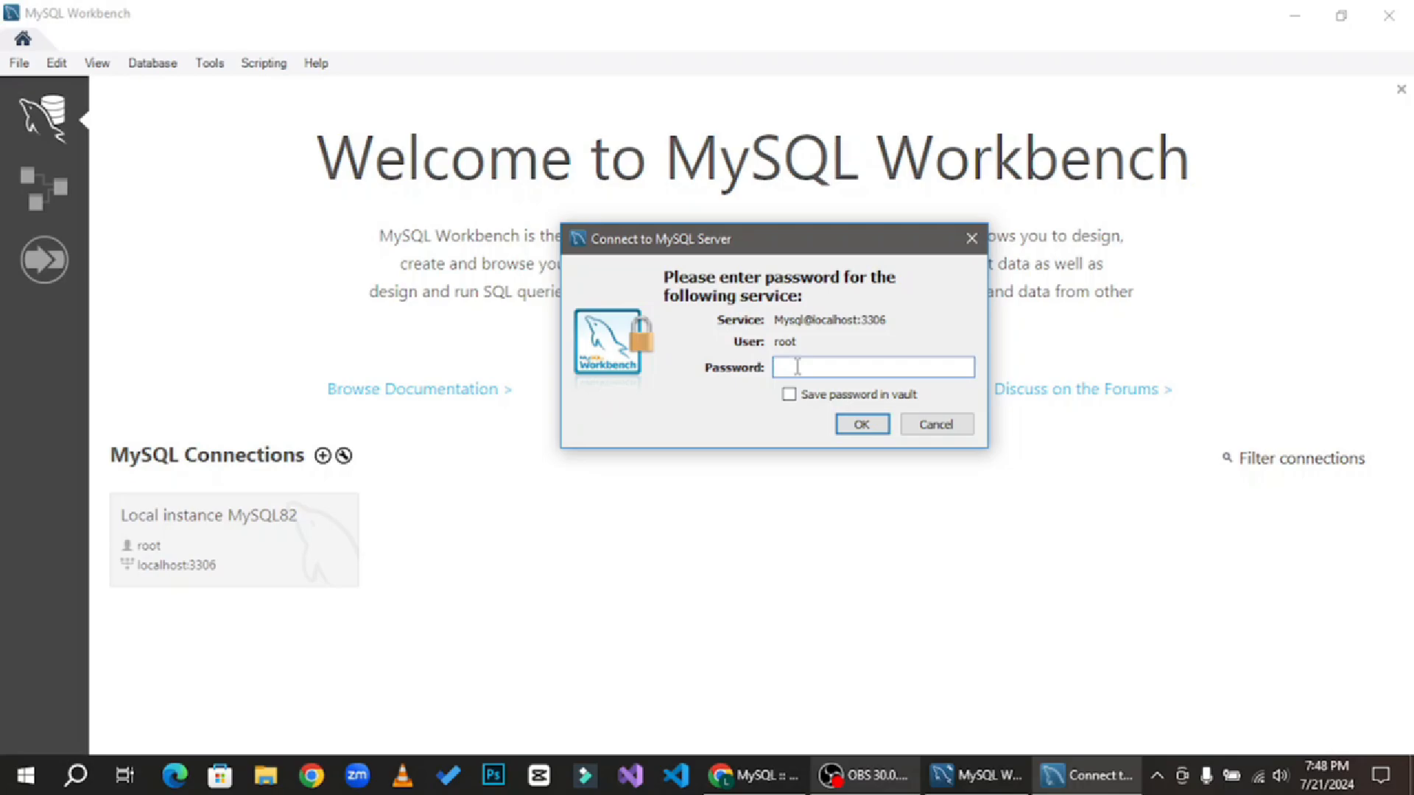
text(*********)
click(788, 396)
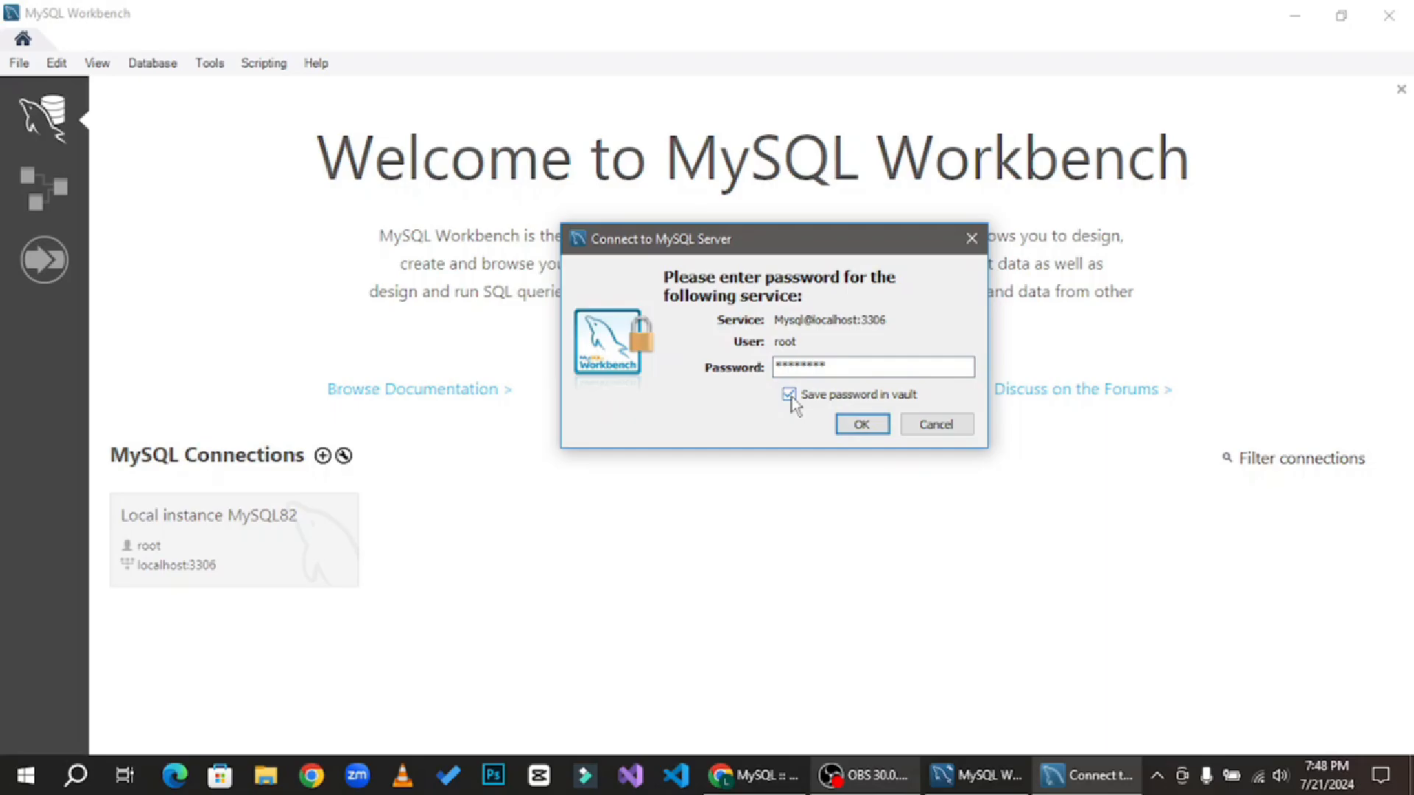
click(861, 425)
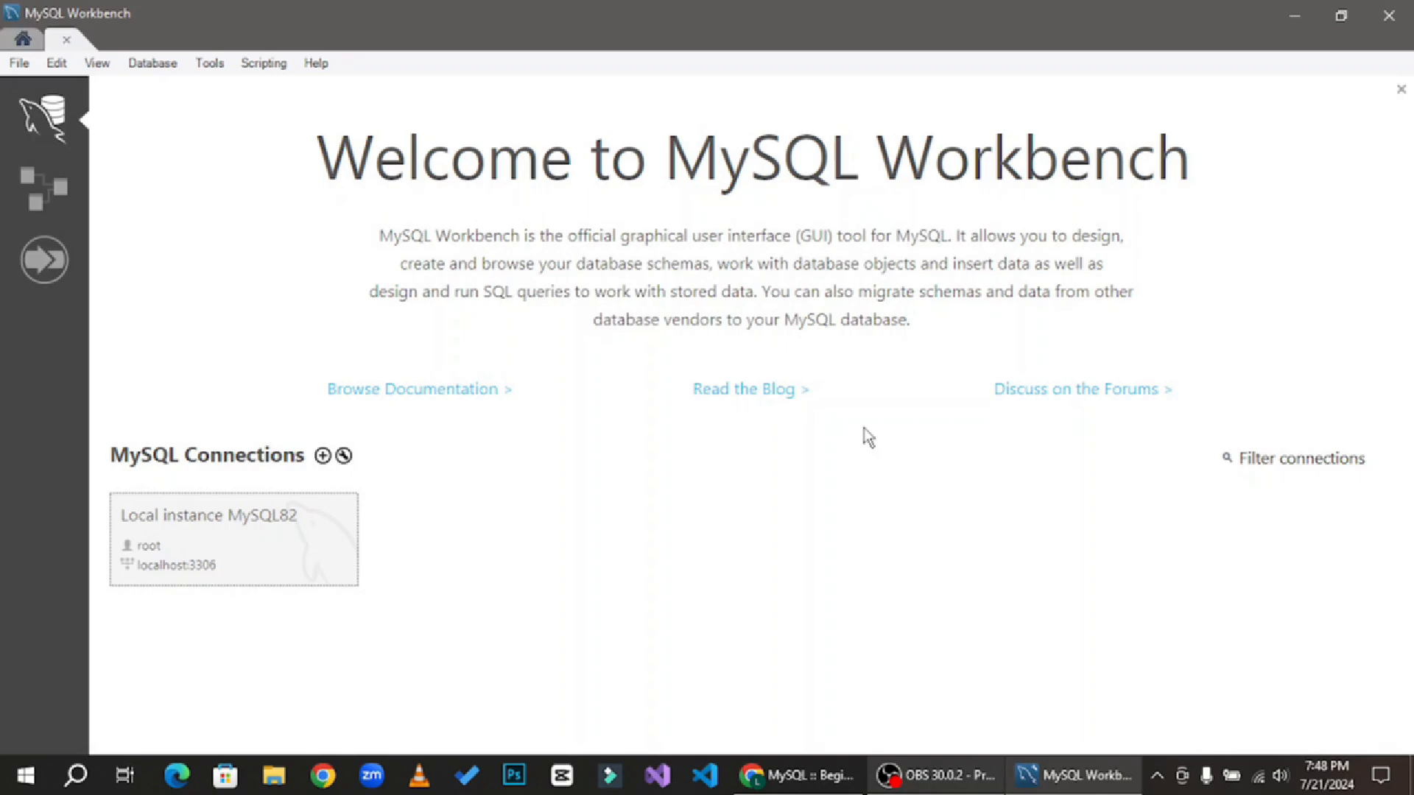